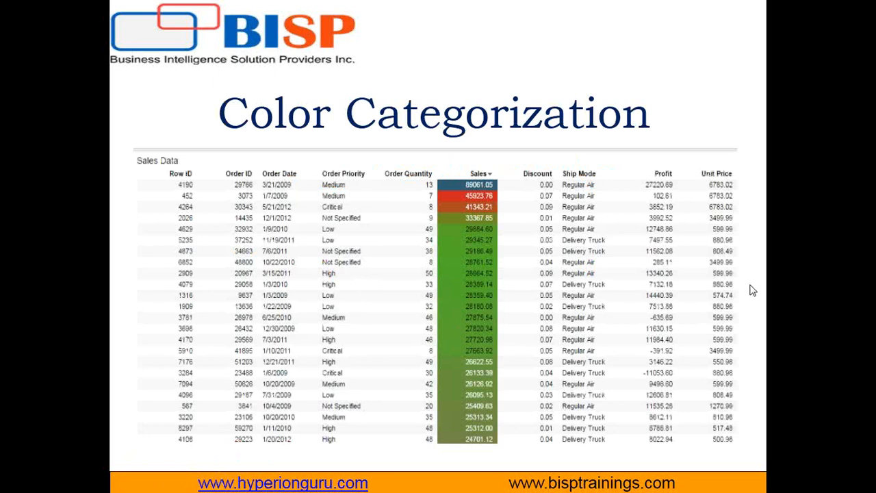
drag(248, 136, 643, 129)
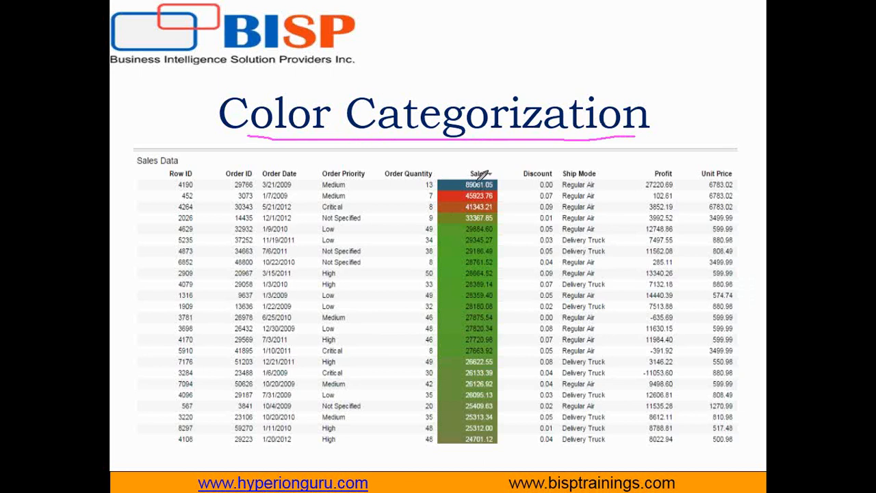
mouse_move(134, 171)
mouse_down()
mouse_move(178, 171)
mouse_move(149, 247)
mouse_move(144, 436)
mouse_up()
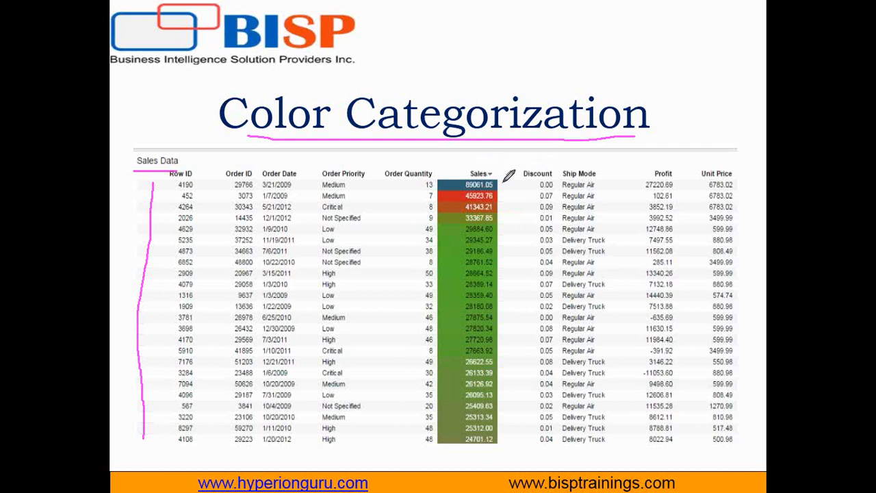
mouse_move(504, 182)
mouse_down()
mouse_move(509, 390)
mouse_move(502, 445)
mouse_up()
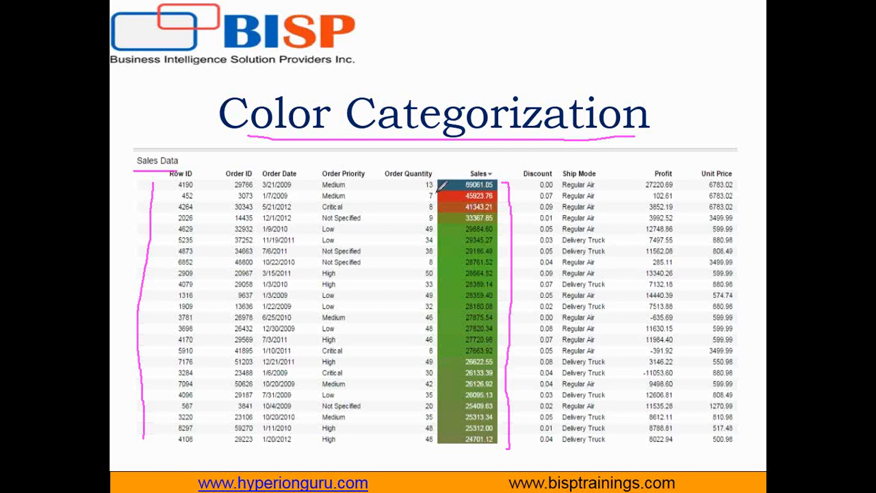
mouse_move(435, 195)
mouse_down()
mouse_move(414, 200)
mouse_move(434, 208)
mouse_move(417, 246)
mouse_move(409, 328)
mouse_move(413, 357)
mouse_move(435, 352)
mouse_up()
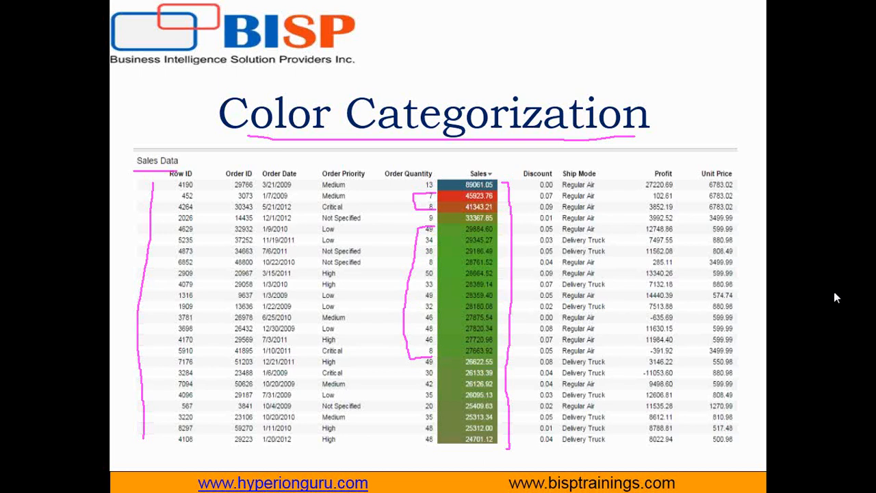
key(e)
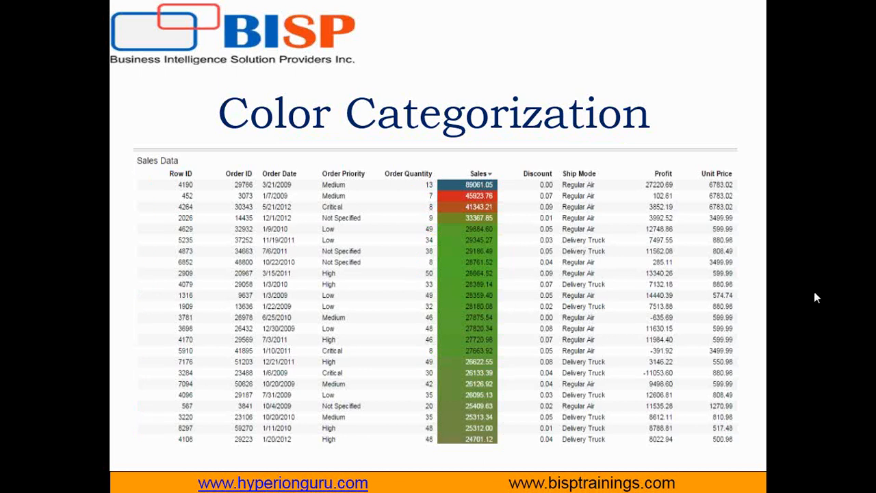
Switch from the slide show to the Windows 7 virtual machine and launch TIBCO Spotfire
key(super)
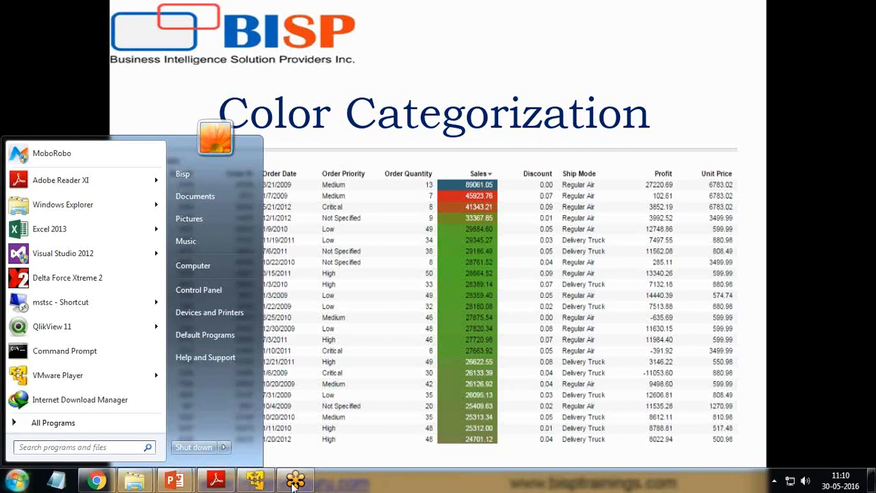
click(750, 310)
click(253, 481)
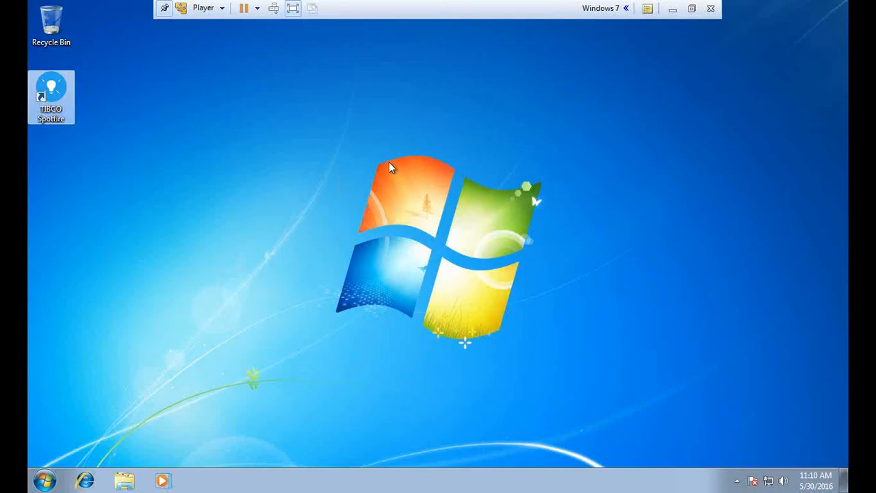
double_click(47, 101)
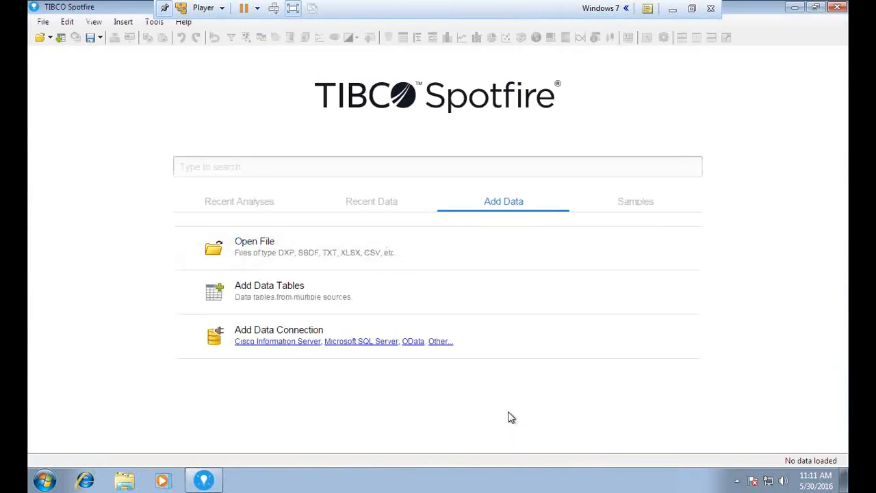
Start adding data tables to a new analysis so that a data source can be chosen
click(281, 290)
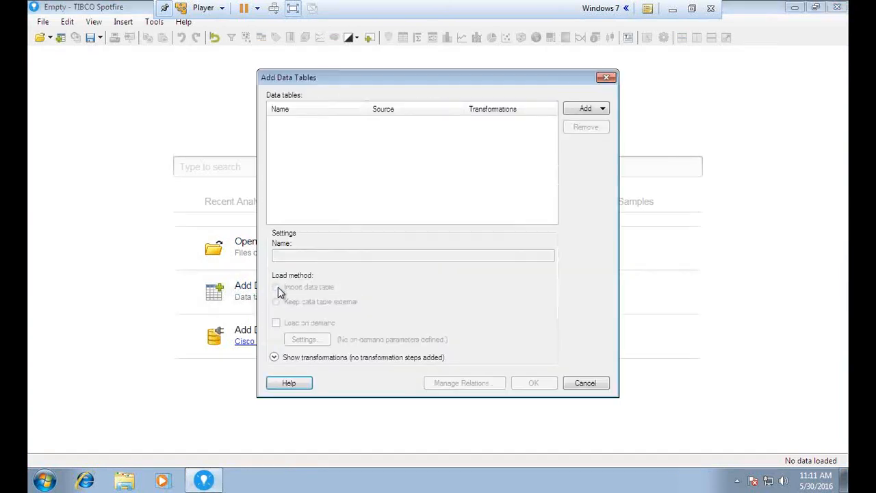
click(606, 79)
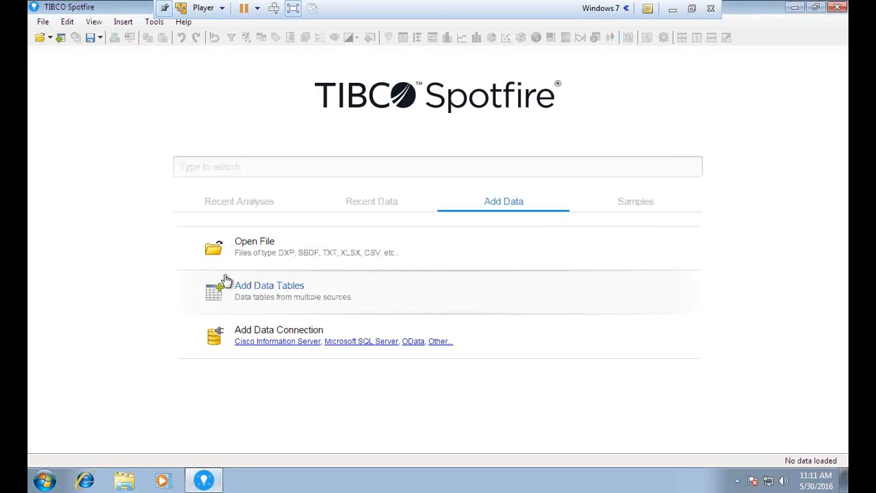
click(288, 288)
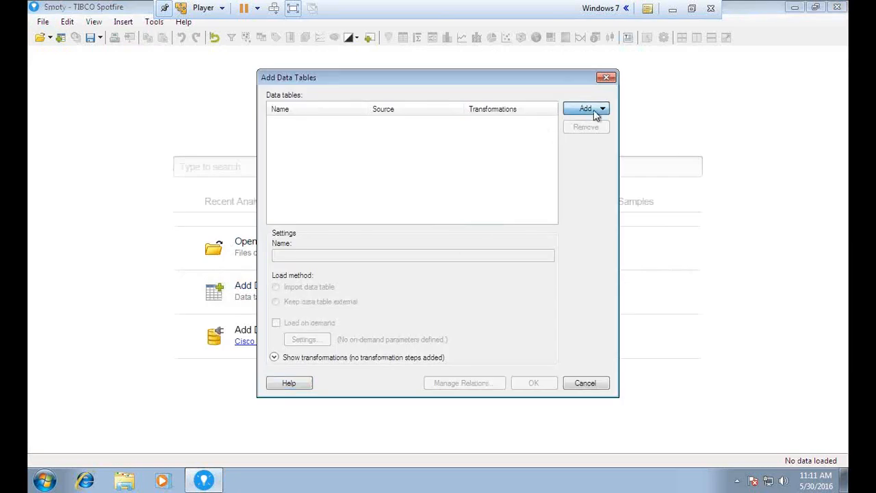
click(594, 110)
click(583, 142)
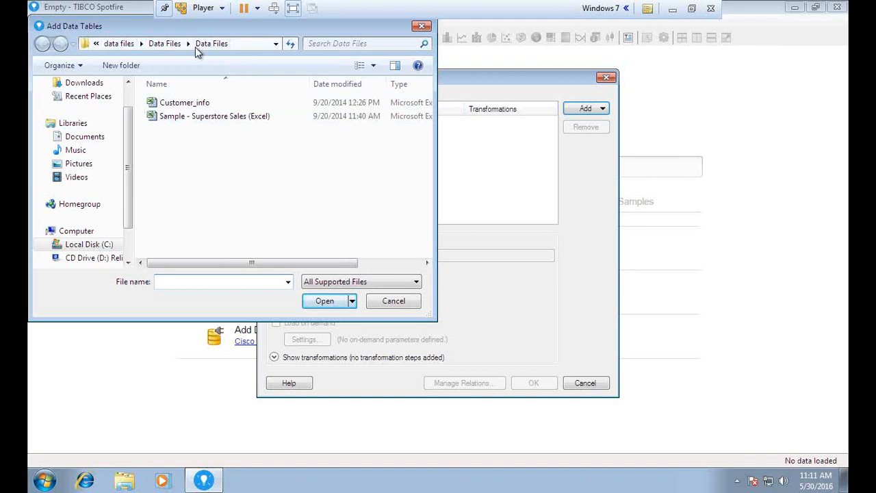
click(157, 43)
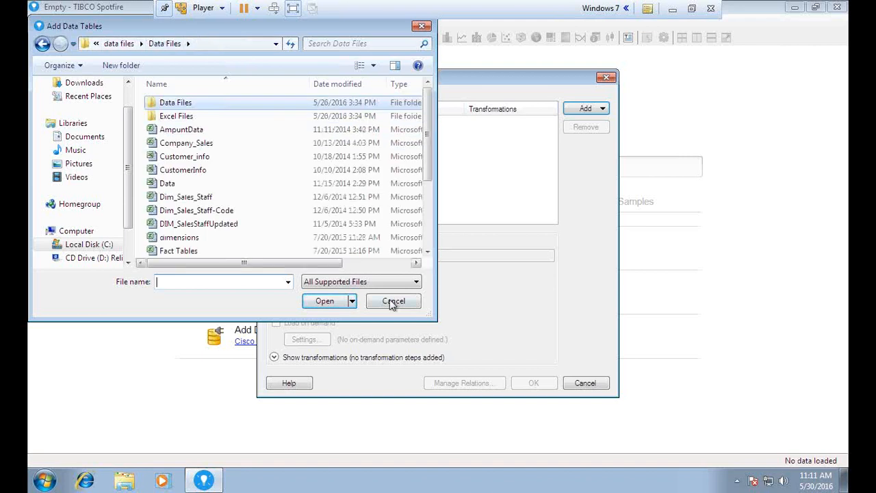
click(393, 302)
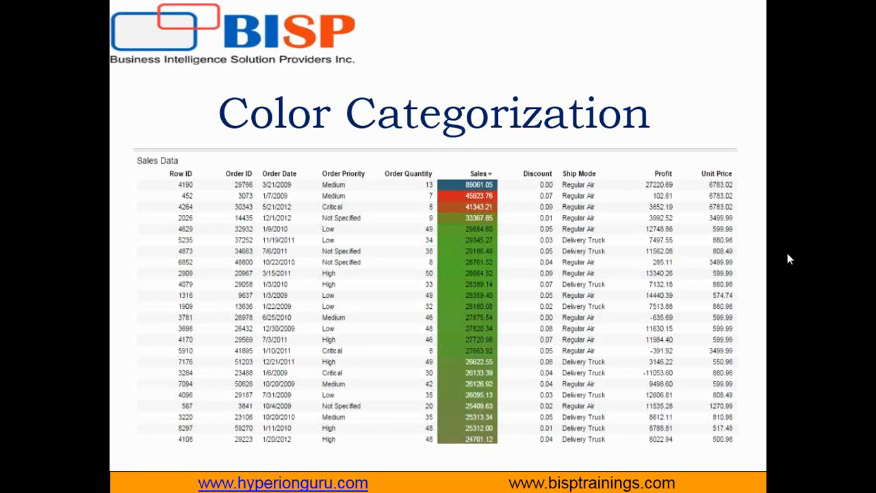
Return to the virtual machine's desktop, open the Sales workbook in Excel, and examine the order records on its Orders sheet
key(super)
click(252, 484)
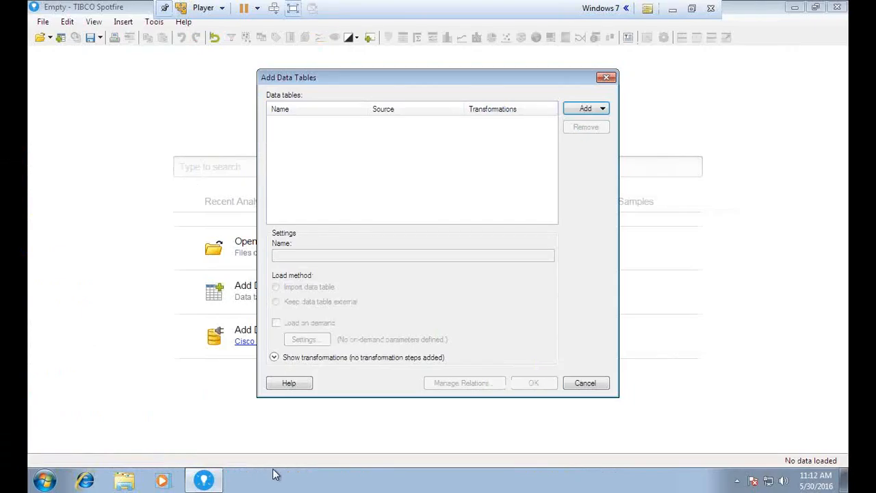
click(846, 482)
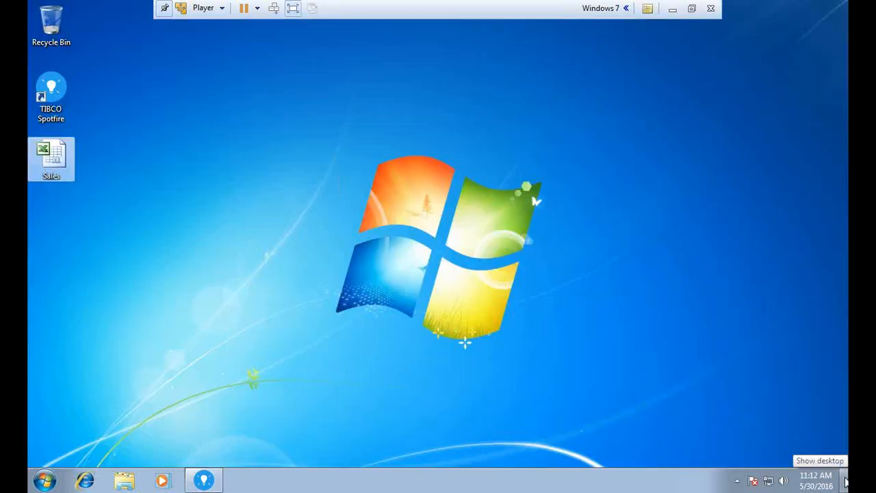
double_click(48, 152)
drag(707, 448, 522, 455)
scroll(150, 264, up, 7)
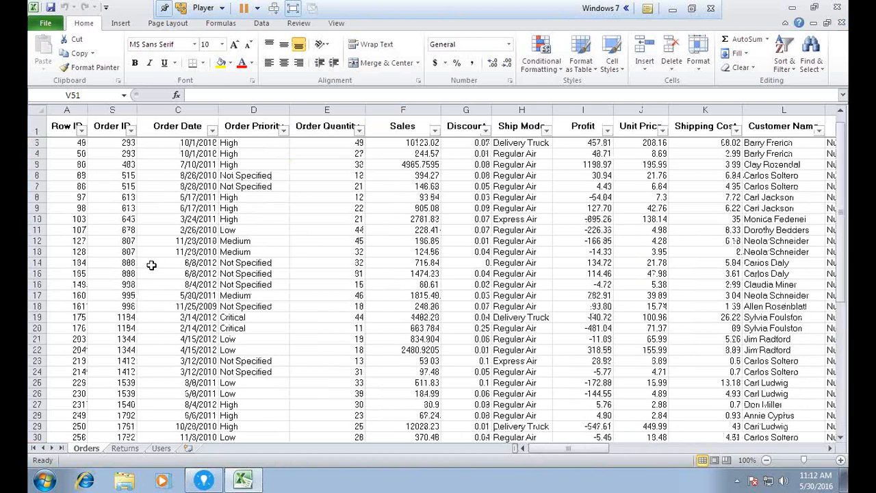
scroll(203, 313, down, 17)
scroll(230, 377, up, 17)
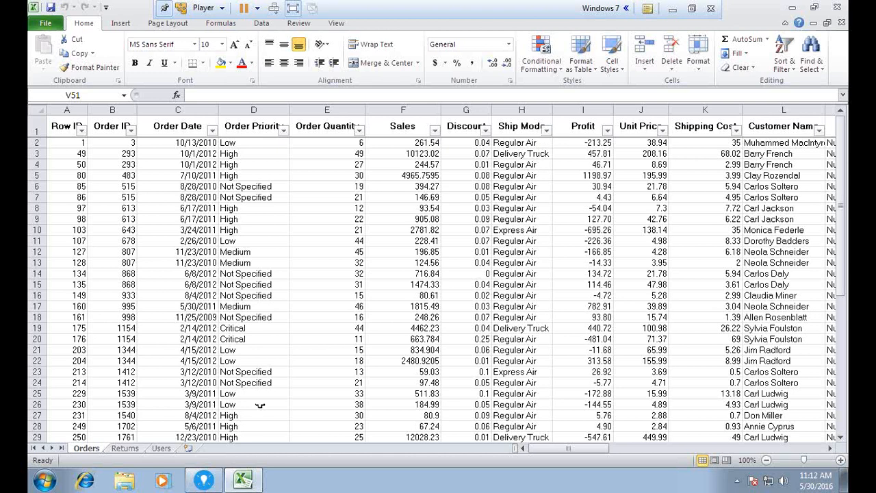
Switch back to Spotfire and choose the Sales Excel file on the Desktop as the source for a new data table
click(196, 481)
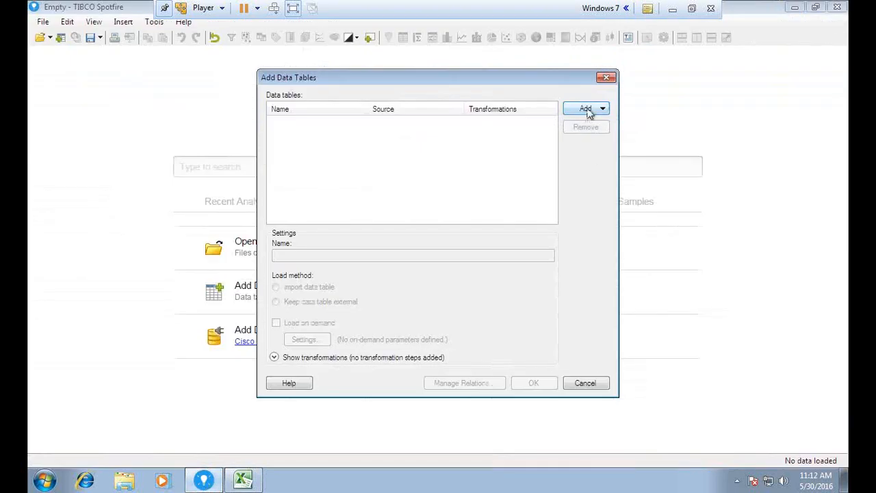
click(587, 110)
click(586, 139)
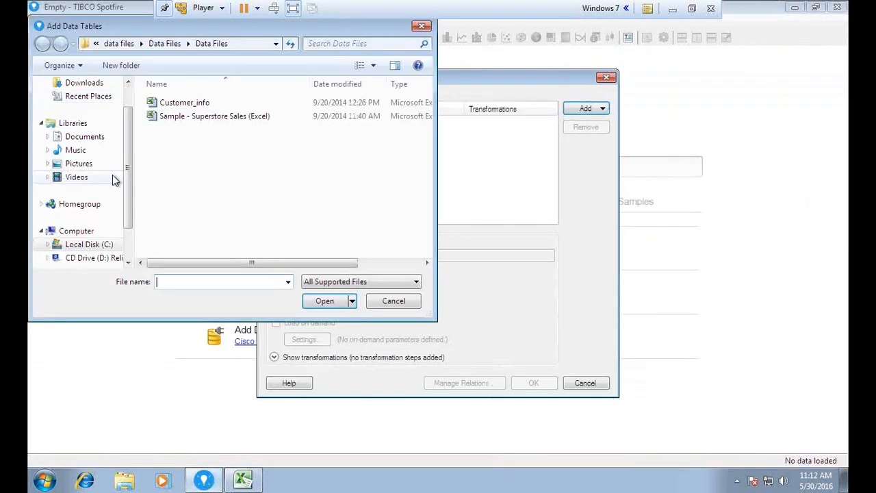
scroll(114, 180, up, 1)
click(79, 102)
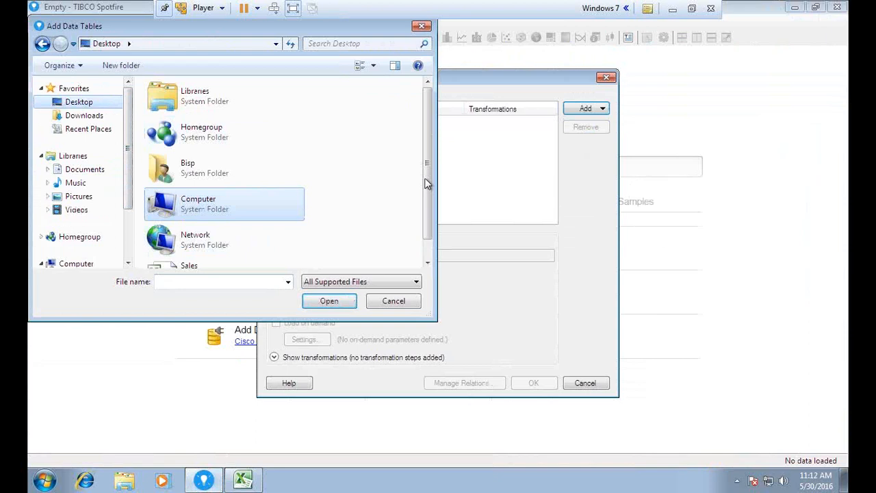
scroll(430, 159, down, 1)
click(192, 265)
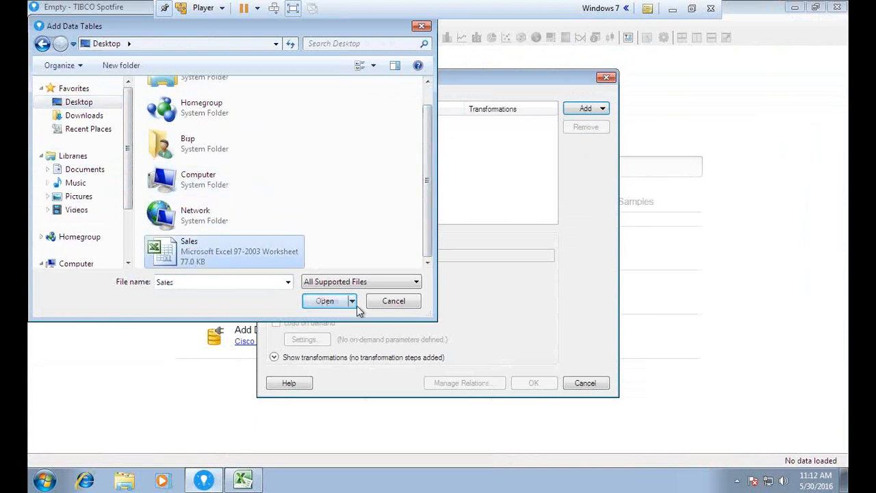
click(331, 301)
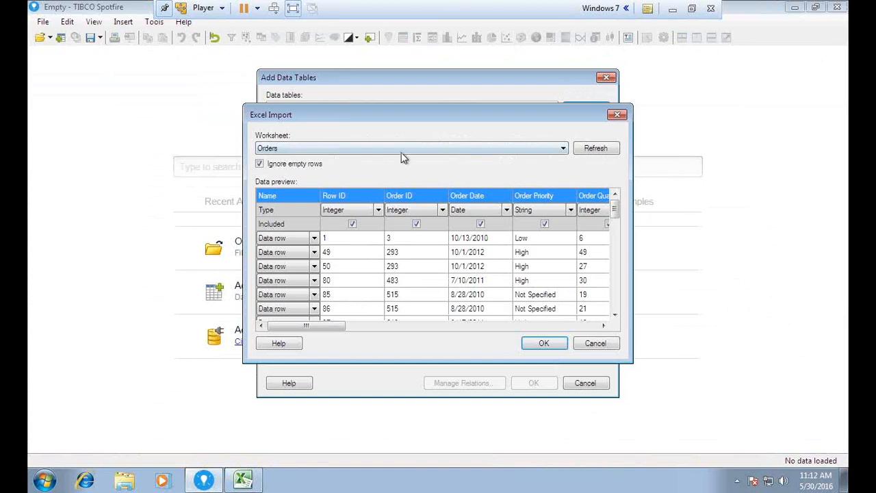
Set the Sales column's type to Currency and import the Orders worksheet as the Sales data table
drag(392, 116, 346, 117)
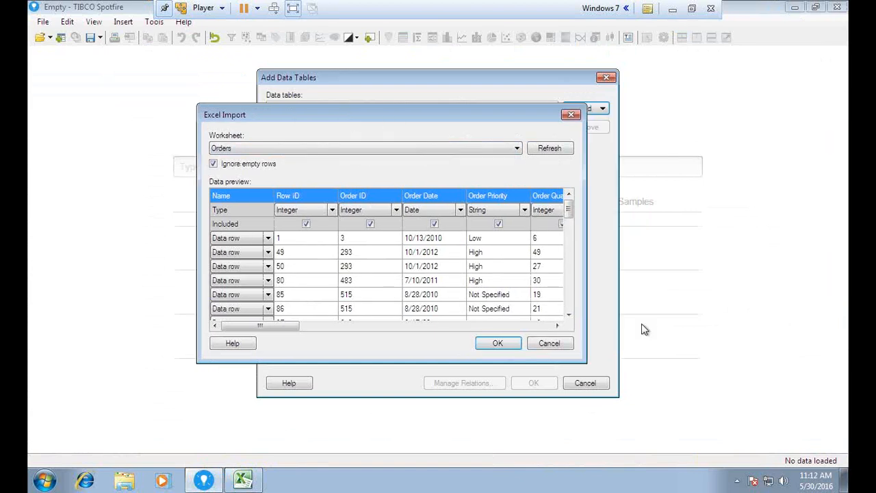
drag(585, 286, 684, 286)
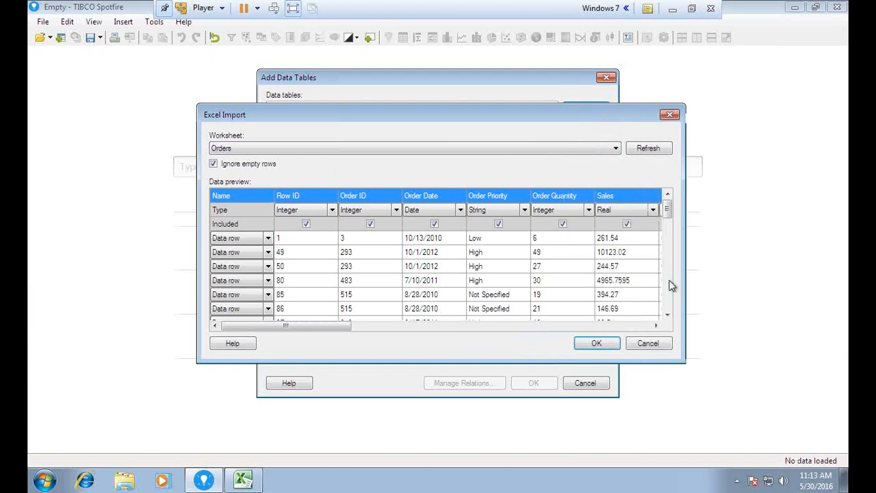
click(653, 211)
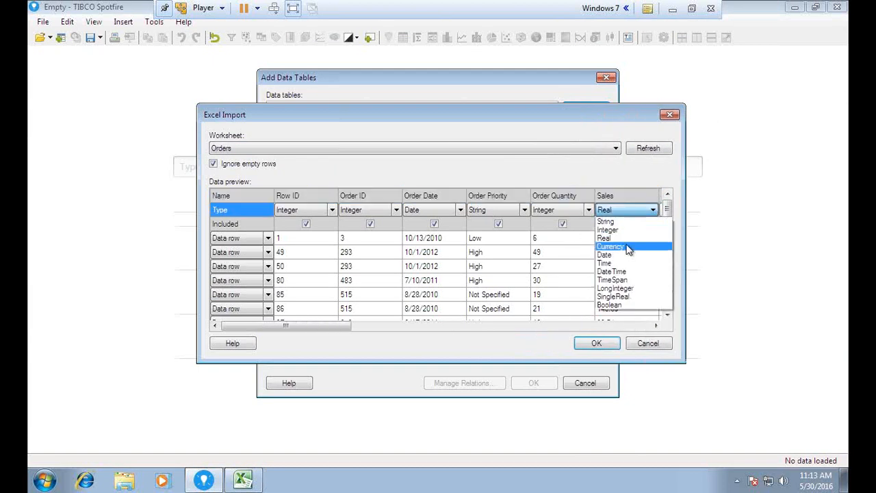
click(628, 248)
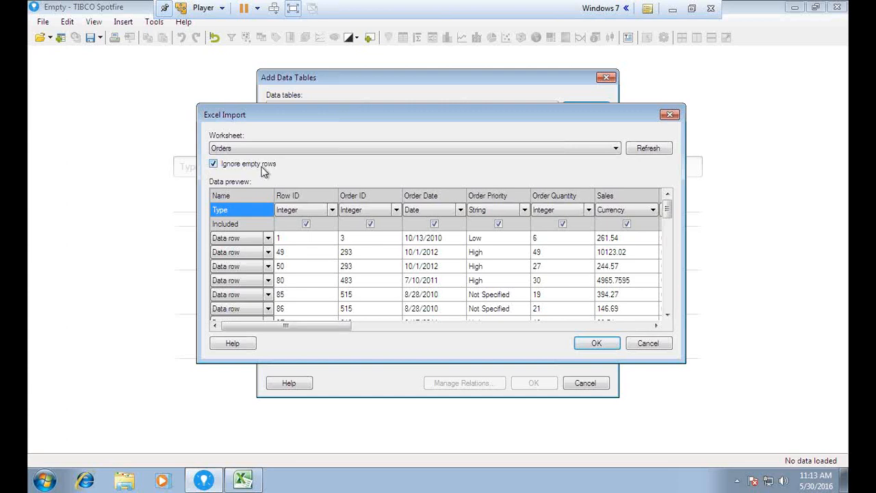
click(596, 344)
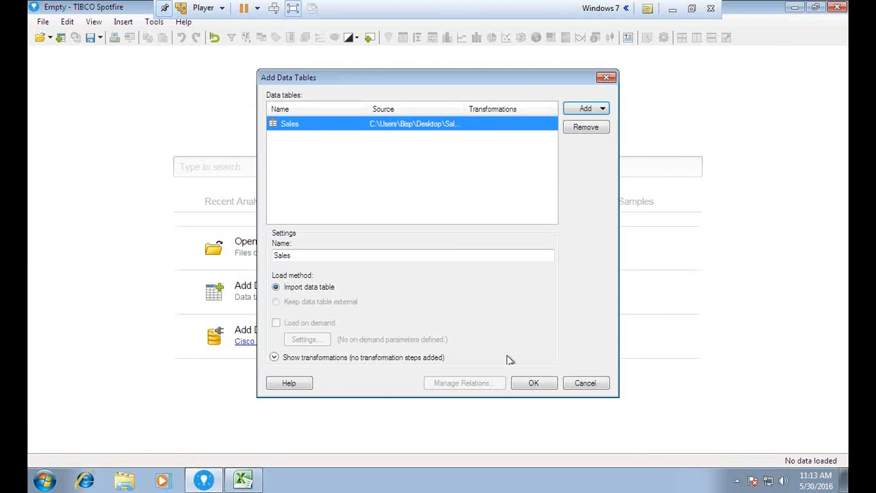
click(534, 383)
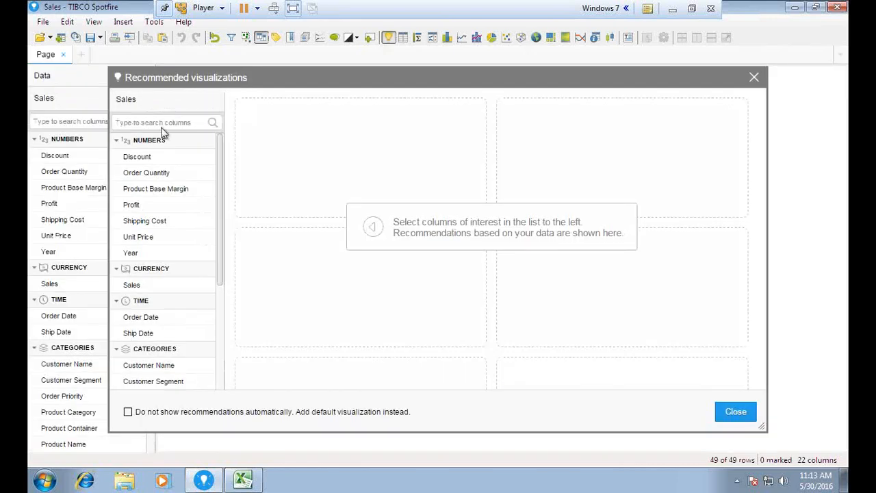
Dismiss the recommended visualizations, and collapse and re-expand the Numbers group of the Sales columns
click(753, 77)
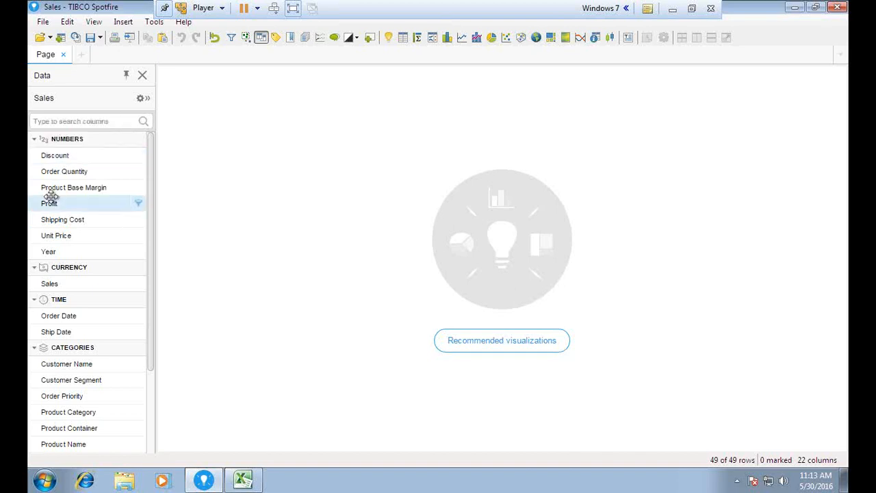
click(34, 141)
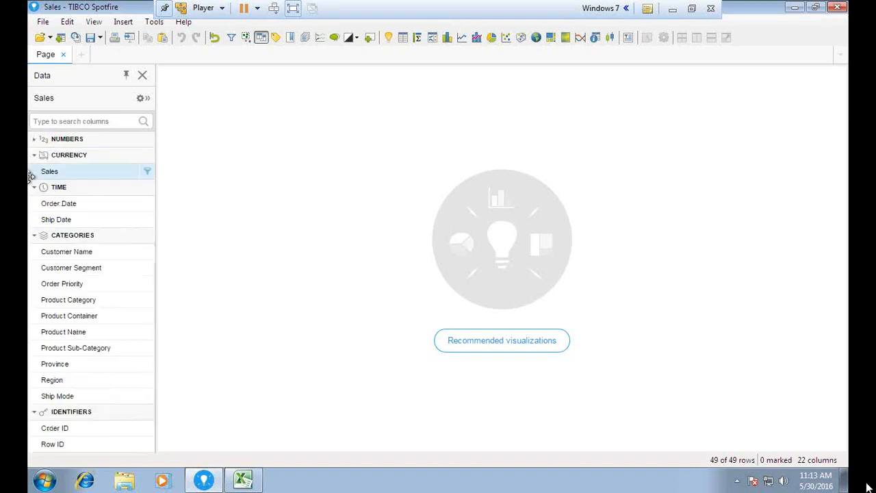
click(35, 140)
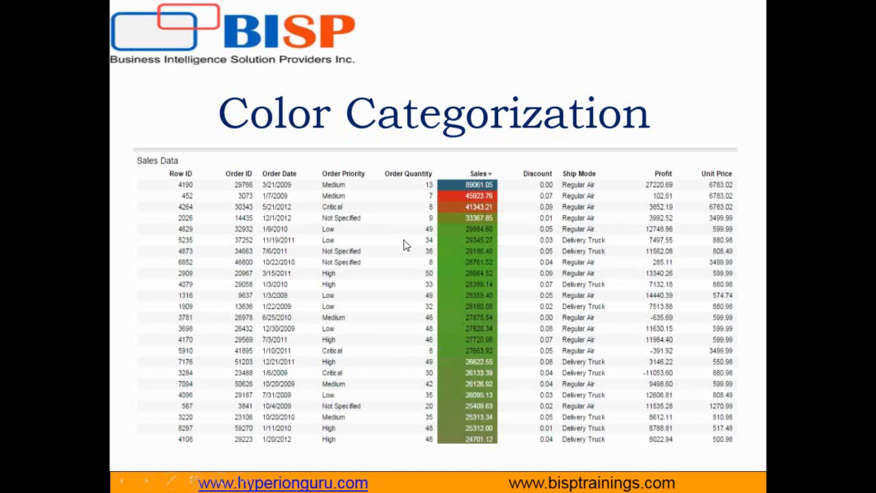
Return from the presentation to Spotfire and add a table visualization of the Sales data to the page
key(alt+Tab)
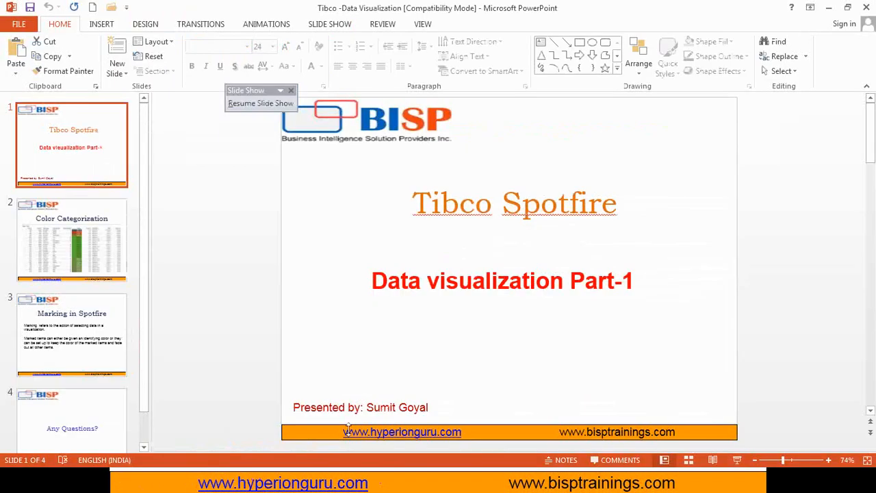
key(super)
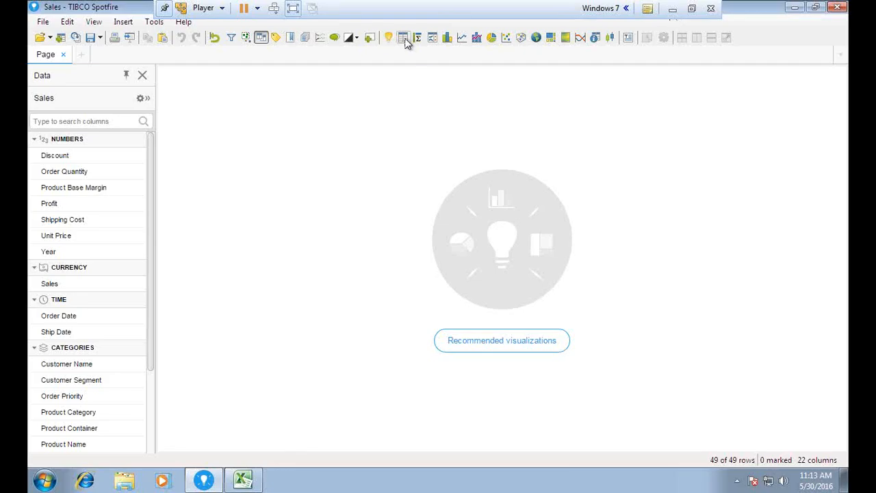
click(403, 38)
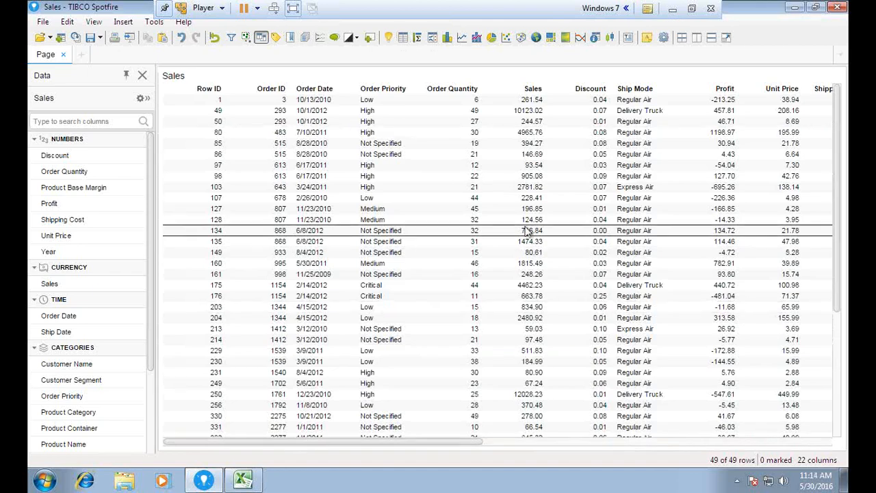
click(673, 8)
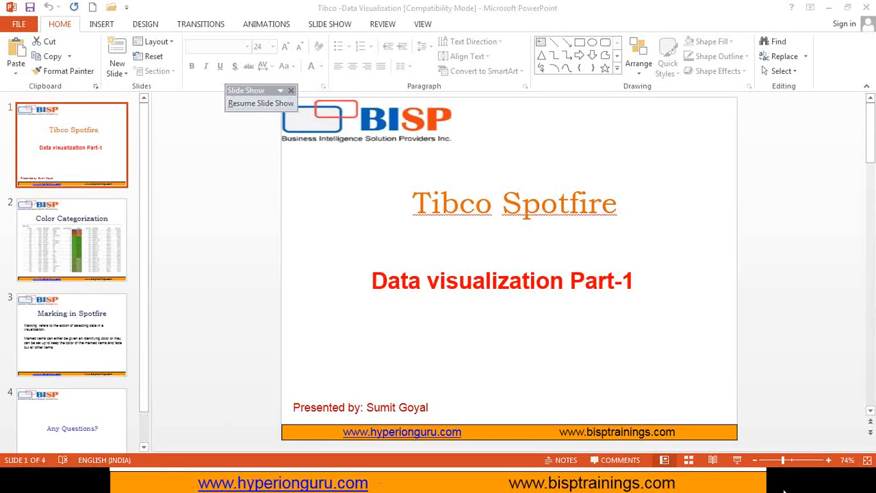
key(super)
key(super)
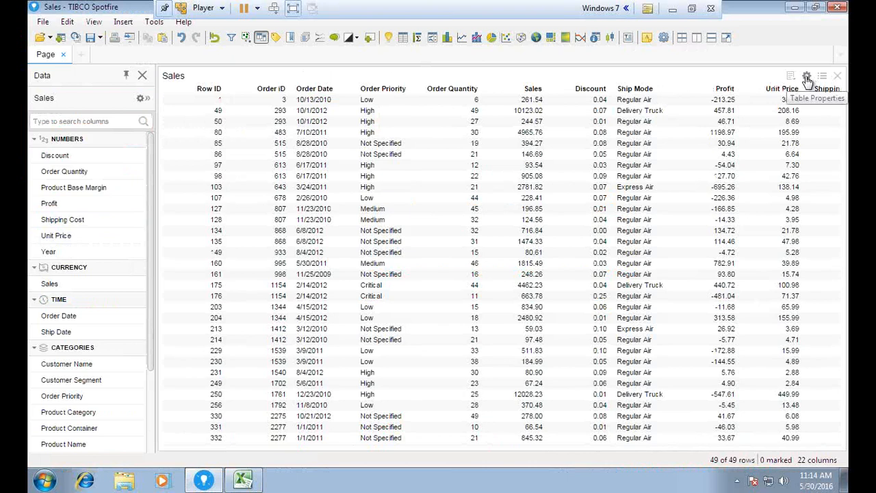
Examine the pages of the Sales table's properties, from General through Show/Hide Items, and close the dialog
click(807, 76)
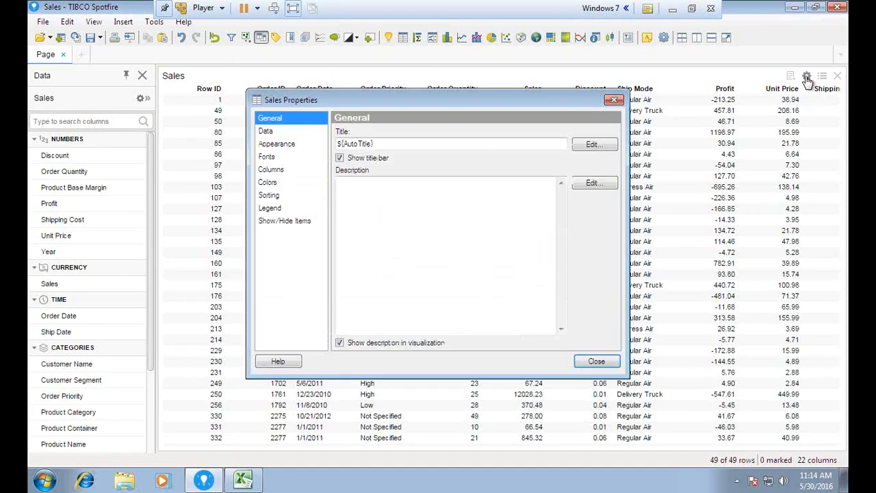
click(266, 131)
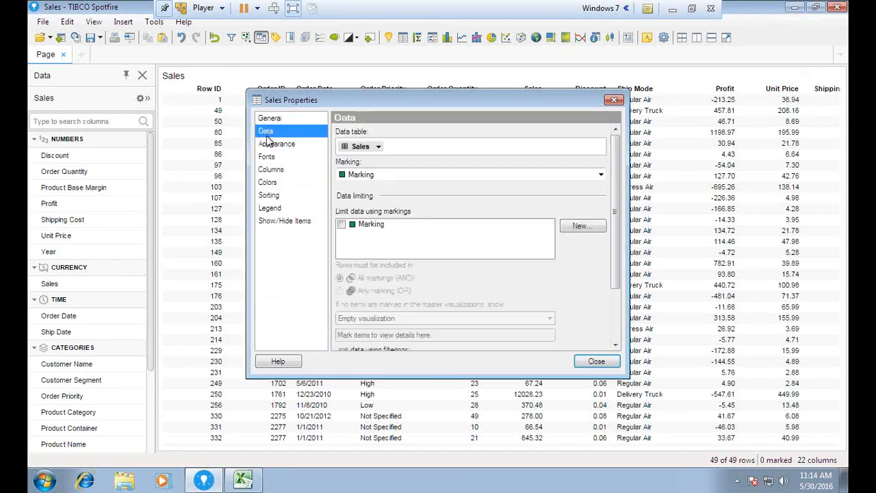
click(268, 146)
click(267, 157)
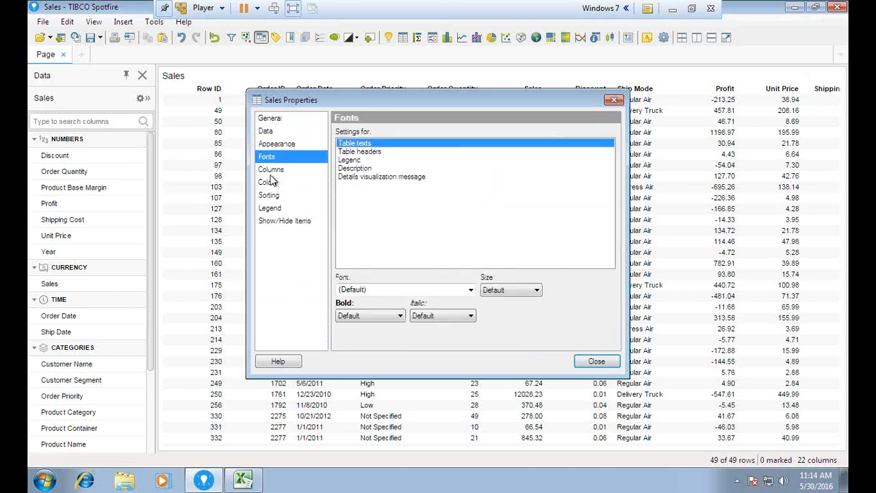
click(272, 171)
click(273, 182)
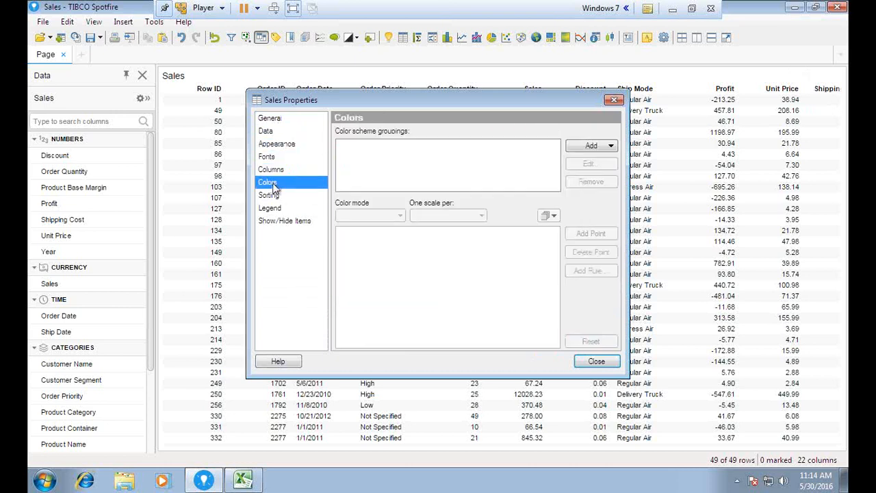
click(269, 196)
click(271, 208)
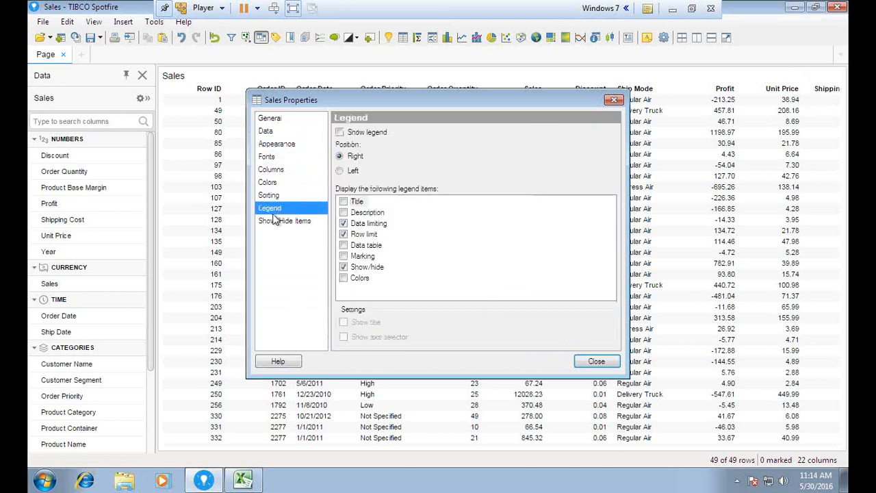
click(271, 196)
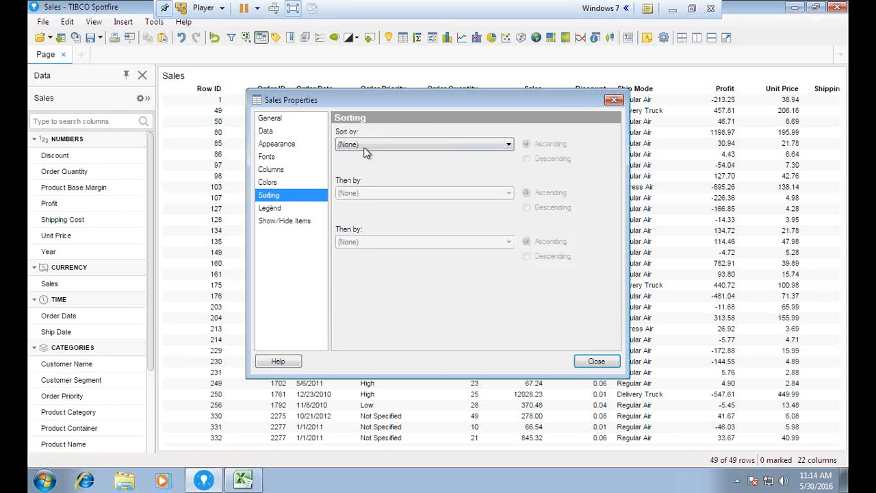
click(280, 120)
click(272, 134)
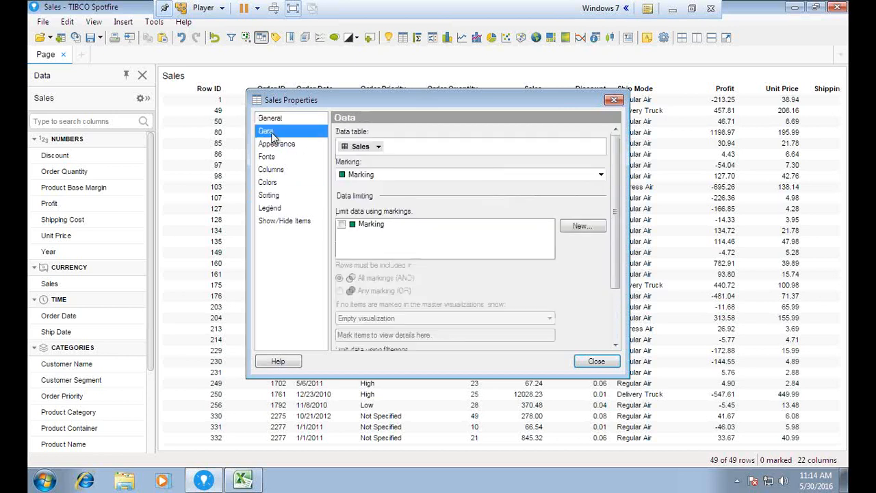
click(277, 146)
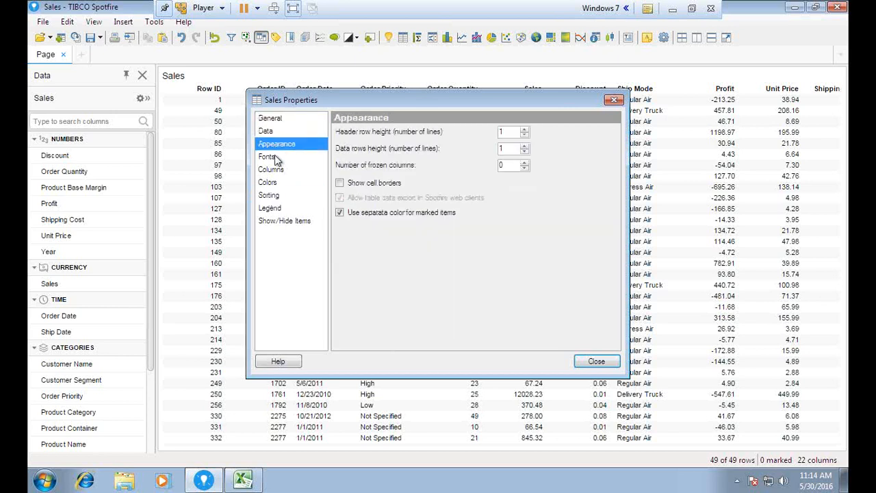
click(271, 157)
click(276, 172)
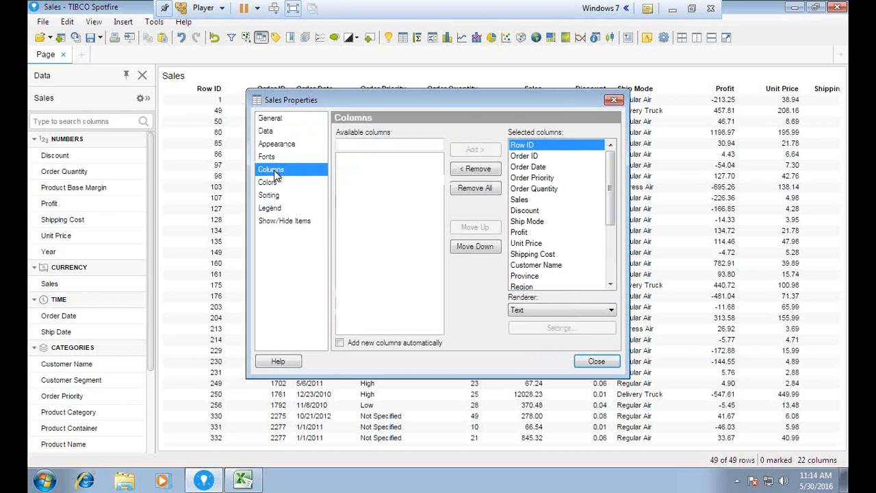
click(277, 183)
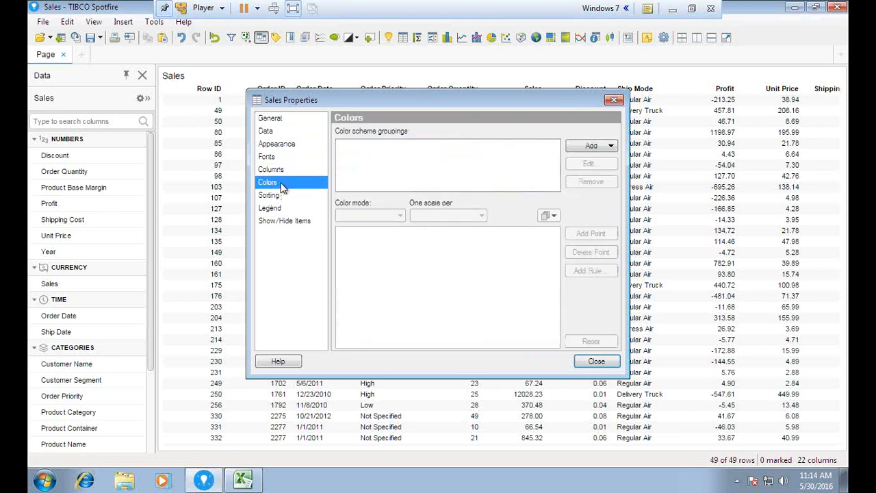
click(277, 196)
click(276, 208)
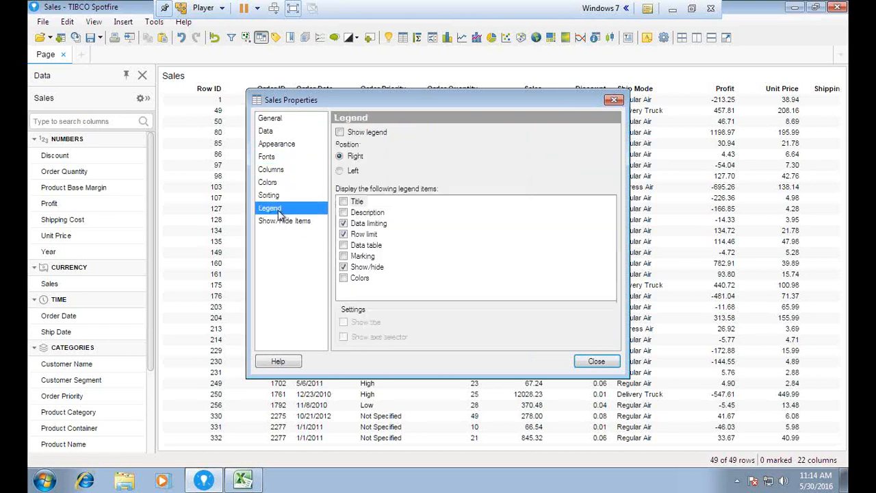
click(279, 222)
click(613, 100)
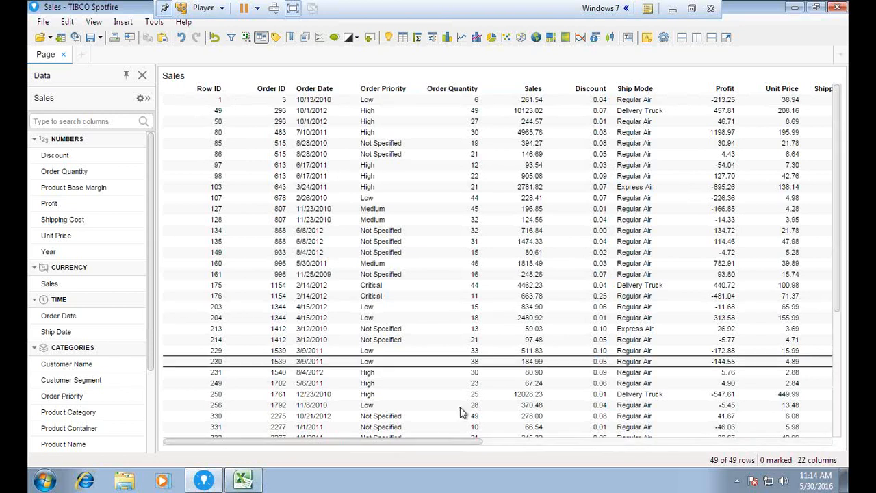
Open the color settings in the Sales table's properties and add a color scheme grouping for the Sales column
key(super)
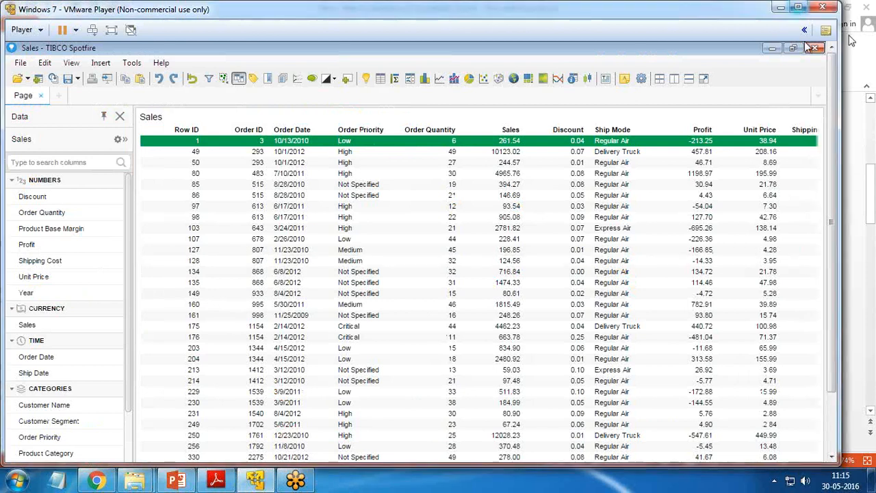
click(111, 30)
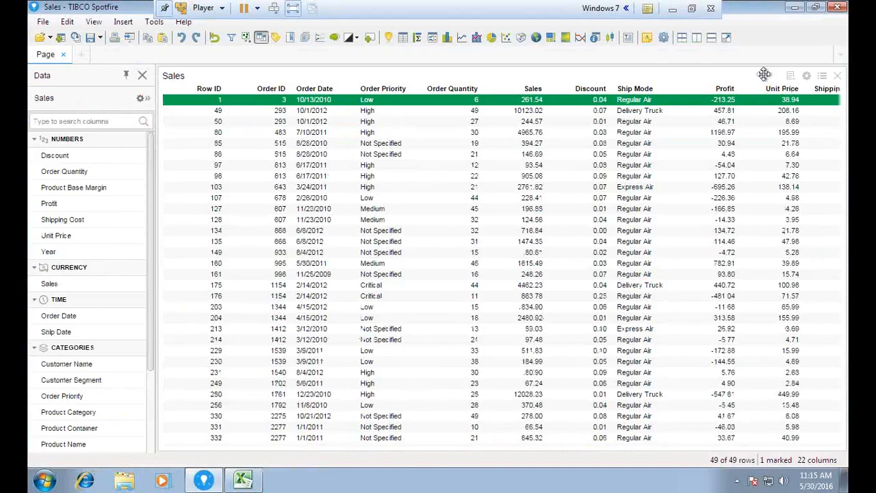
click(806, 75)
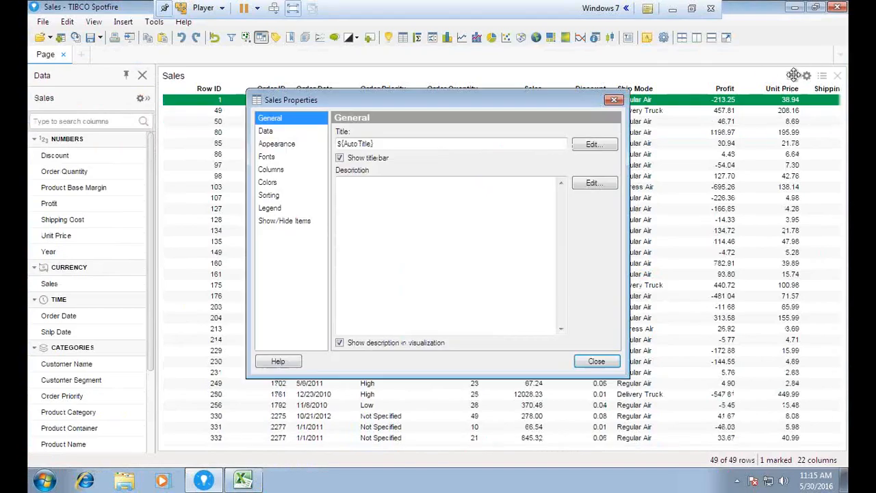
click(275, 184)
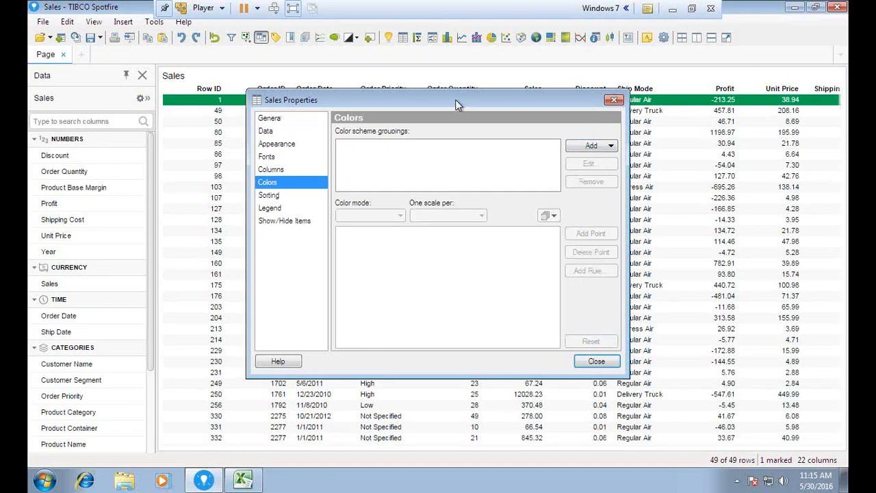
drag(455, 99, 431, 144)
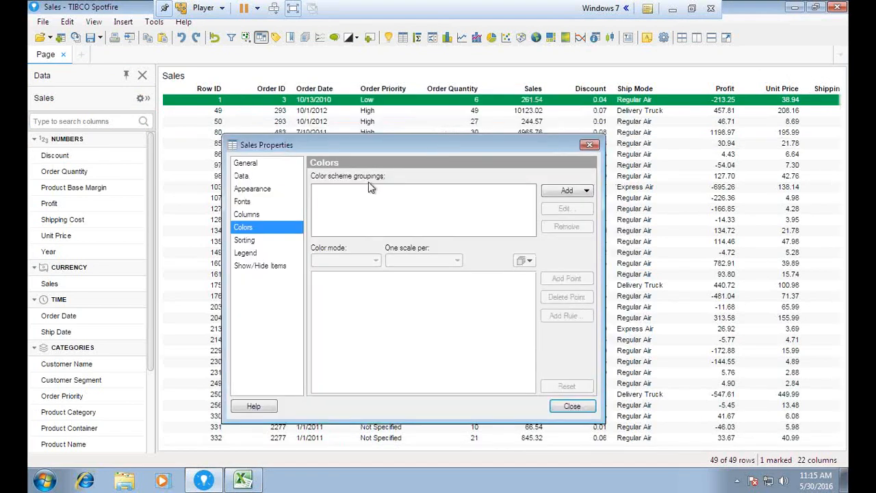
click(570, 193)
click(464, 189)
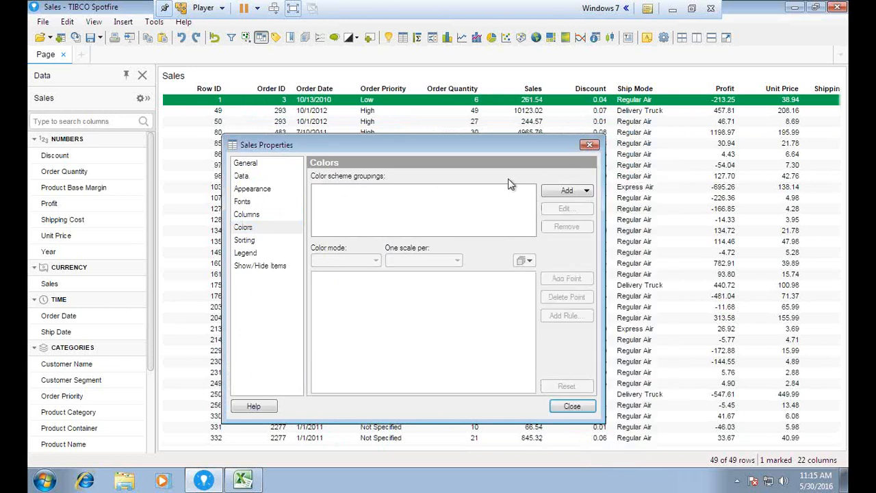
click(589, 192)
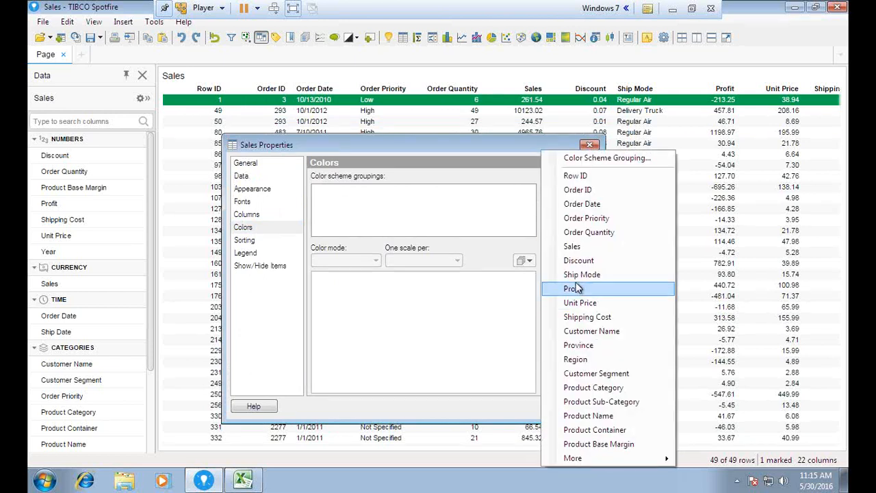
click(575, 250)
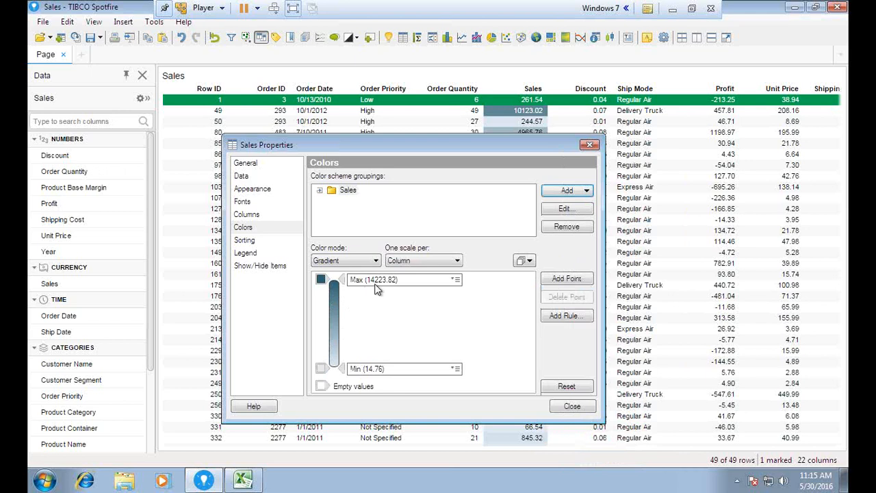
Add a point to the Sales column's color gradient and set its value to 10000.87
click(691, 9)
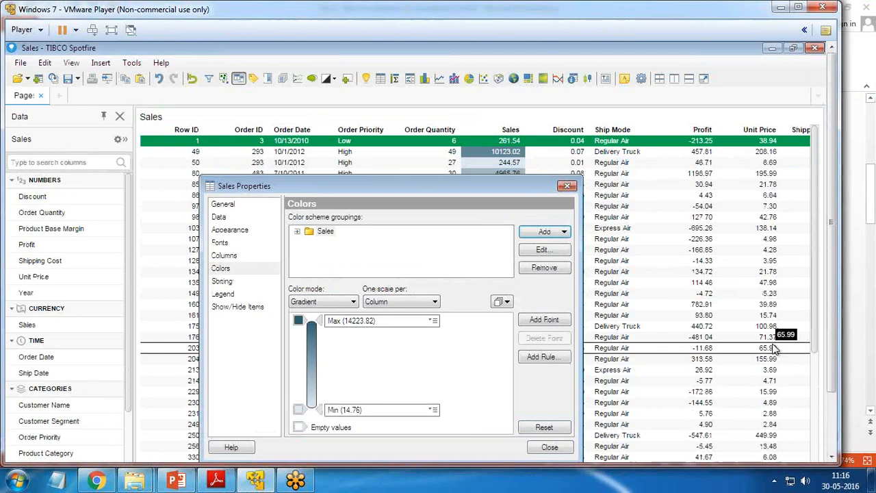
drag(403, 184, 400, 111)
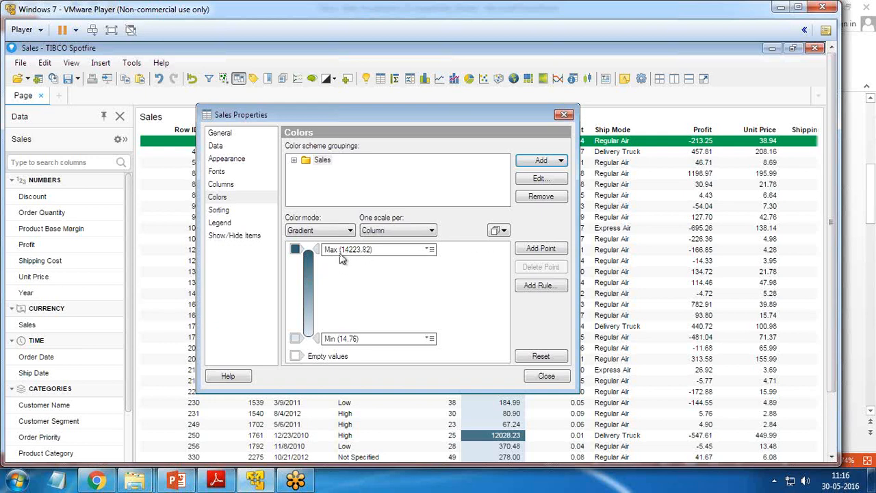
click(532, 251)
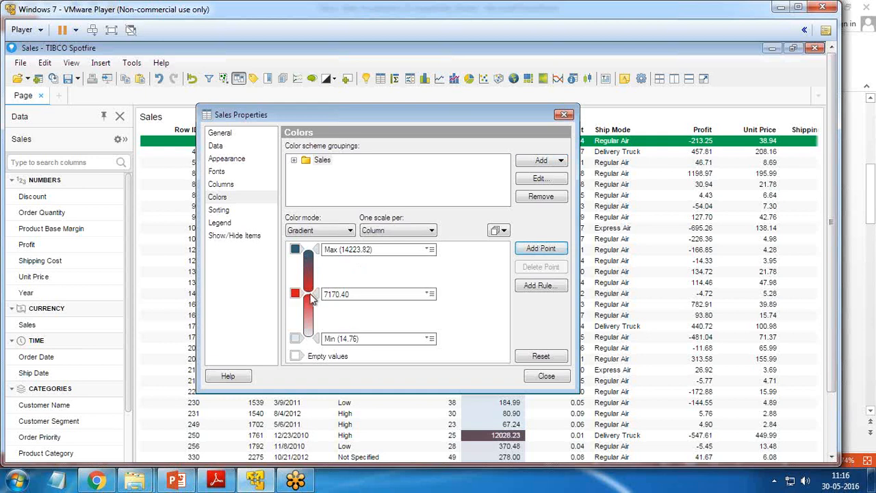
drag(314, 296, 314, 280)
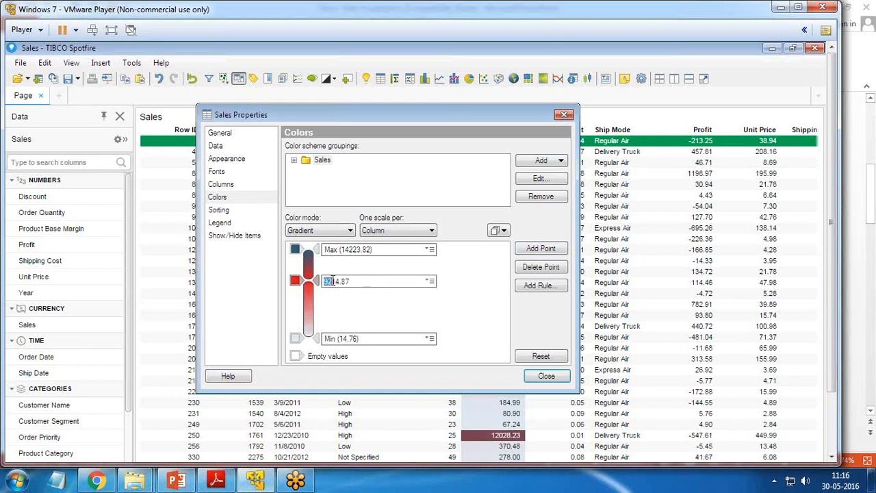
text(10000)
key(Return)
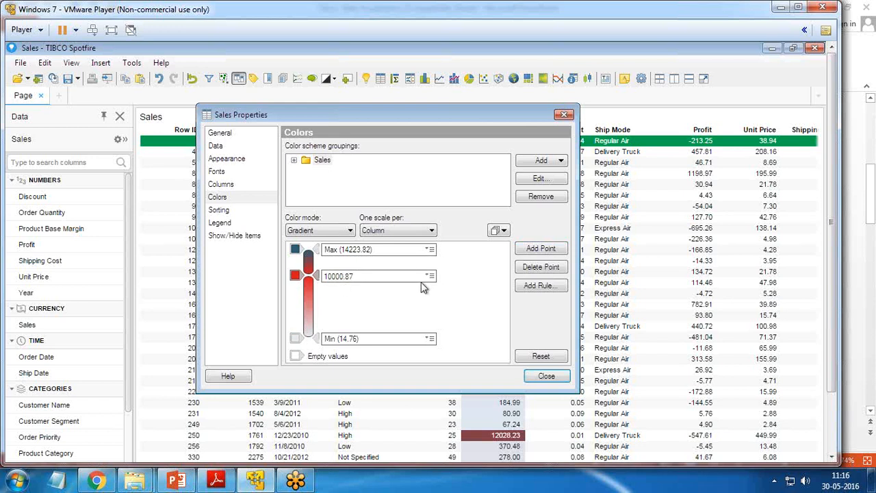
Color the gradient's 10000.87 point light red and its Max point green
click(295, 275)
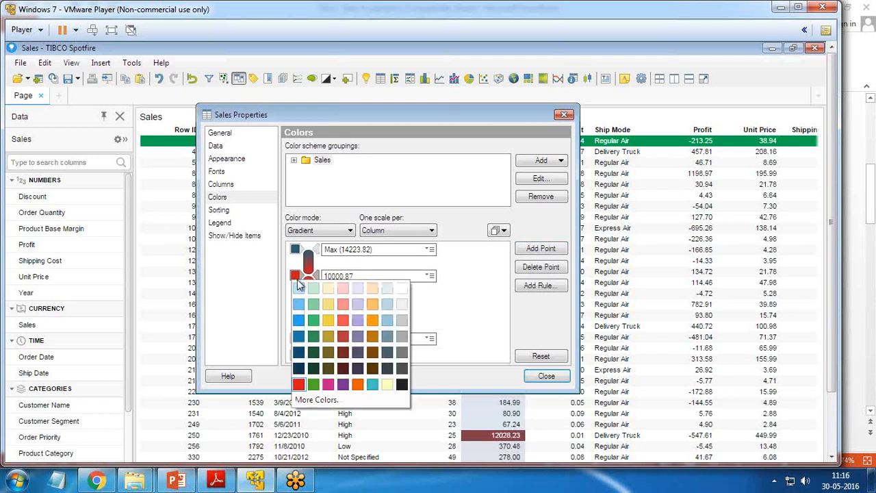
click(343, 335)
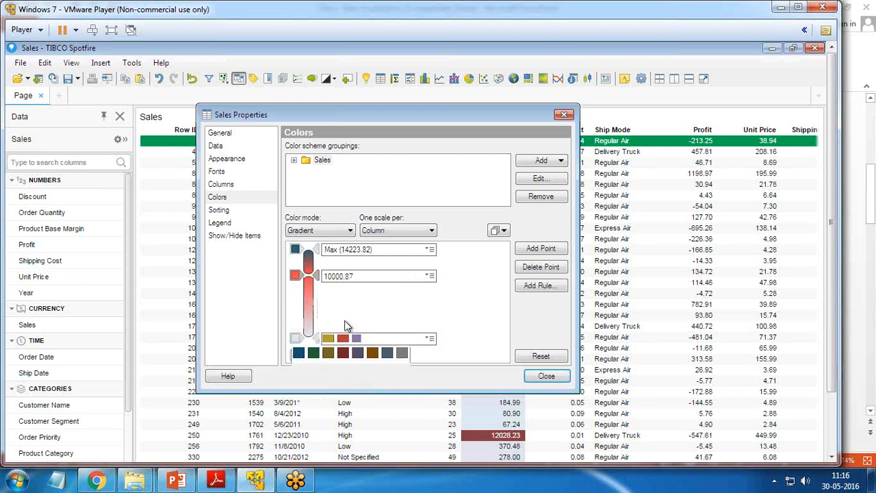
click(295, 249)
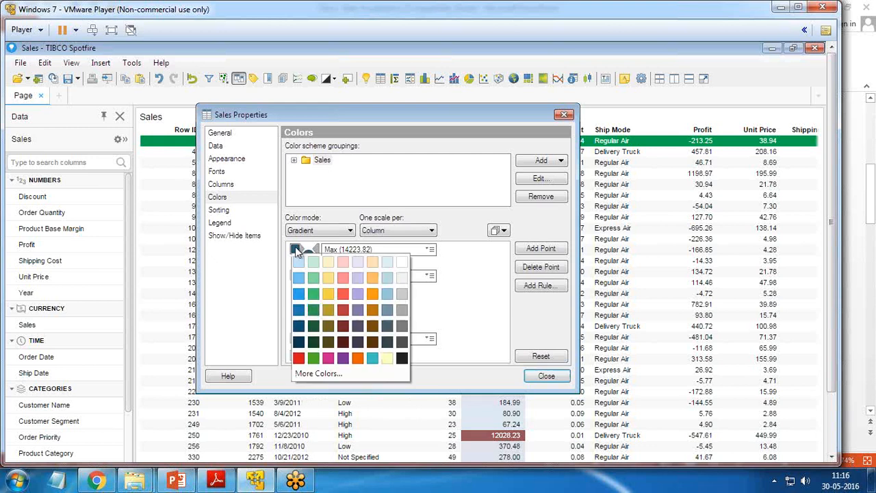
click(313, 311)
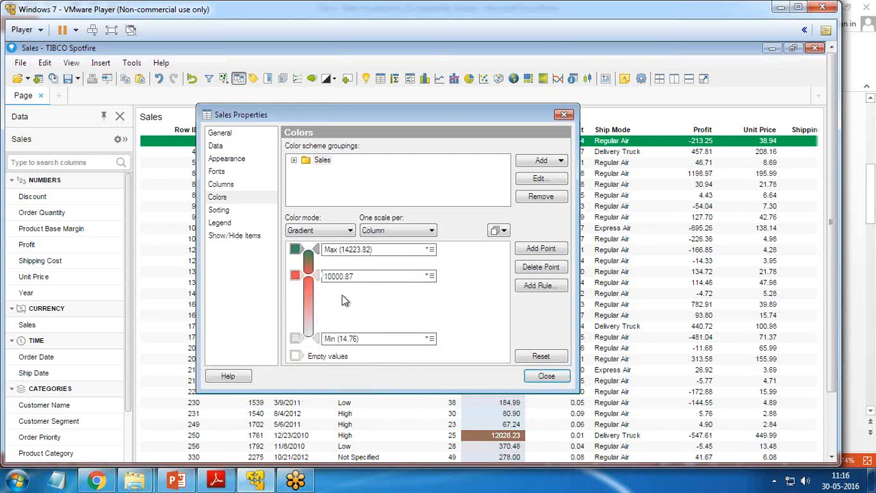
Add another gradient point between 10000.87 and Min, color it light yellow, and color the Min point magenta
click(542, 249)
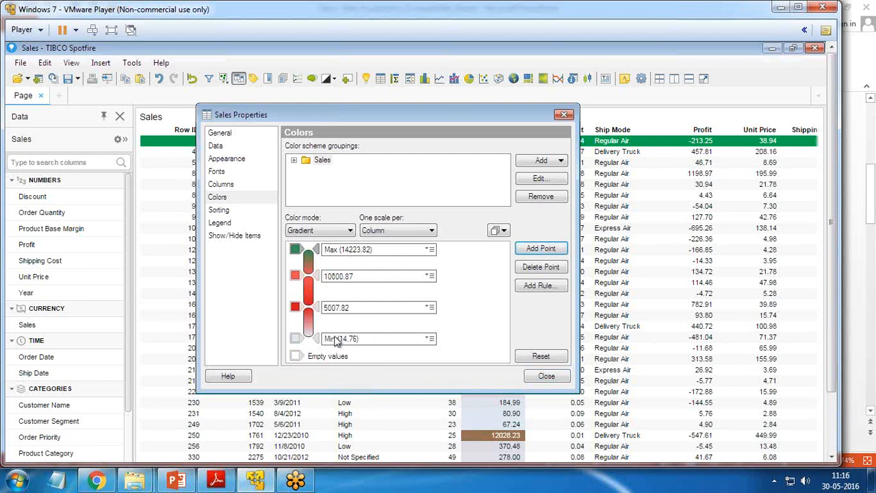
click(295, 306)
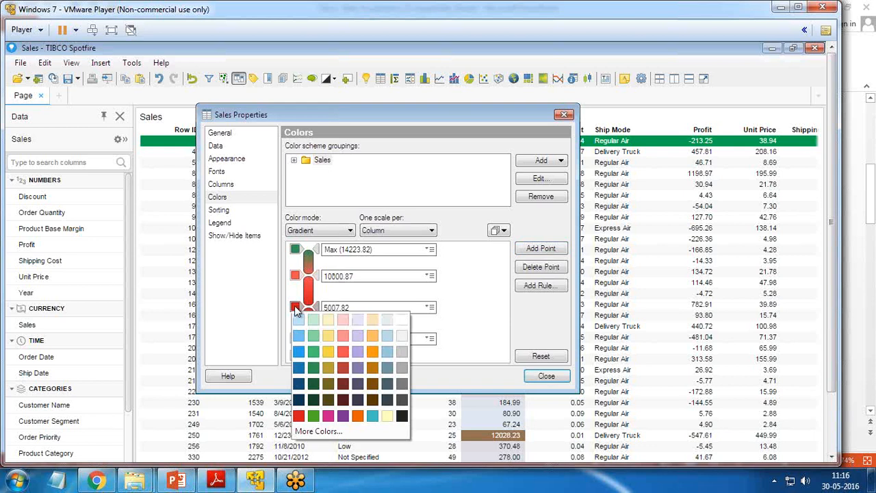
click(327, 335)
click(295, 338)
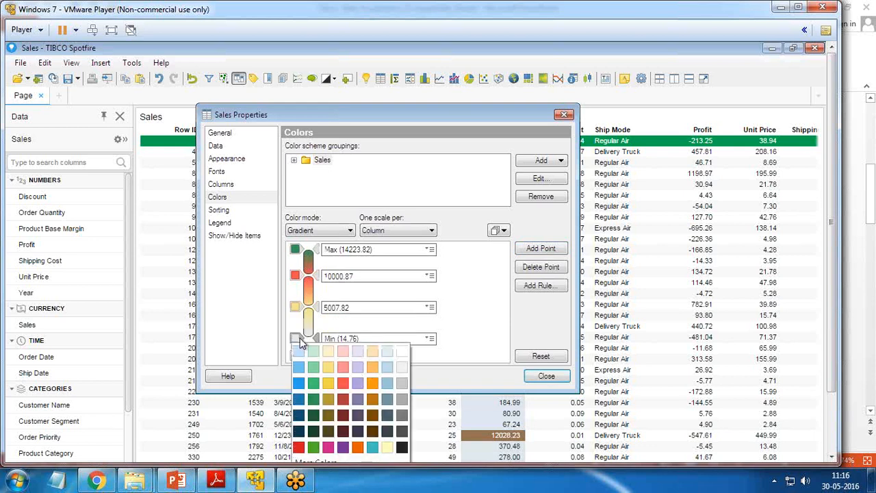
click(327, 444)
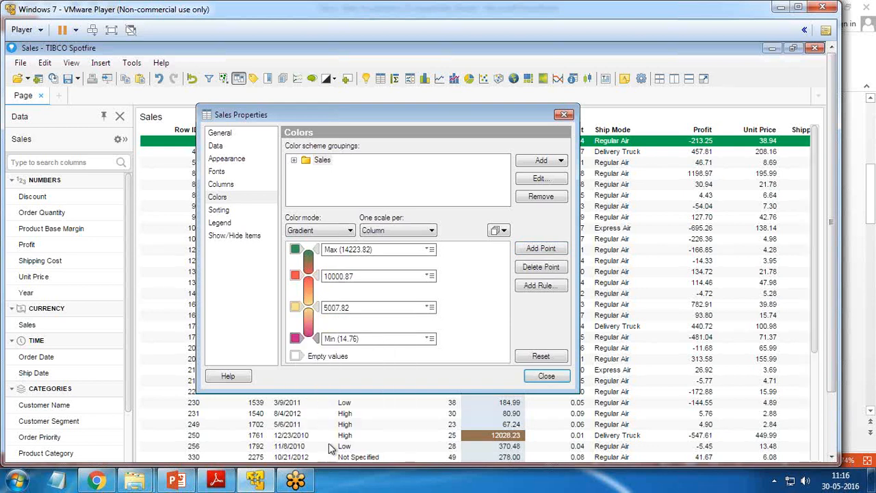
Color the Sales gradient's Min point light blue and close the table properties
click(296, 351)
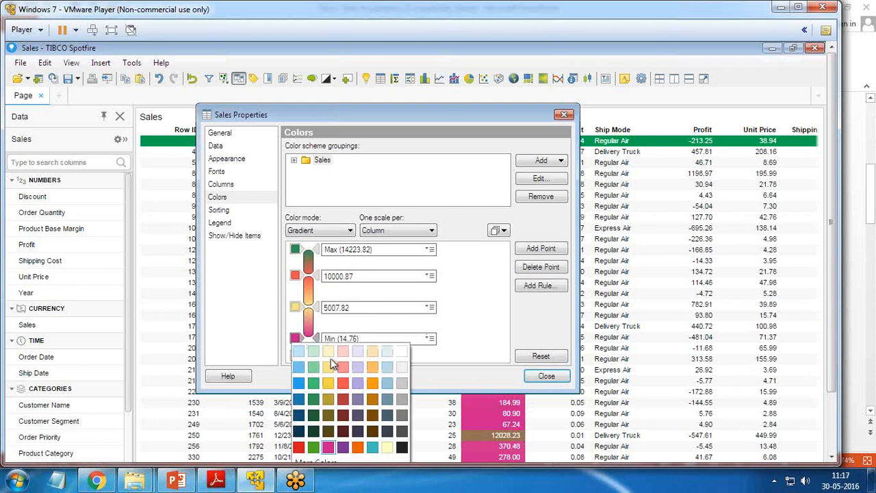
click(301, 353)
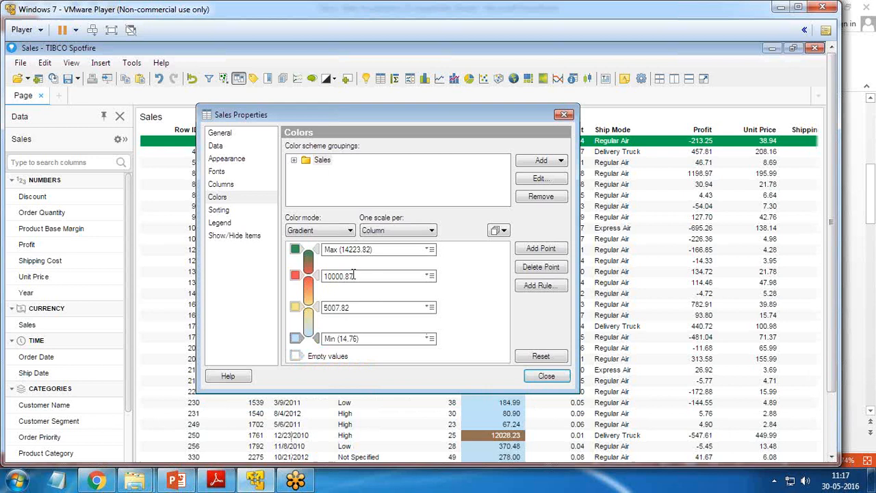
click(546, 376)
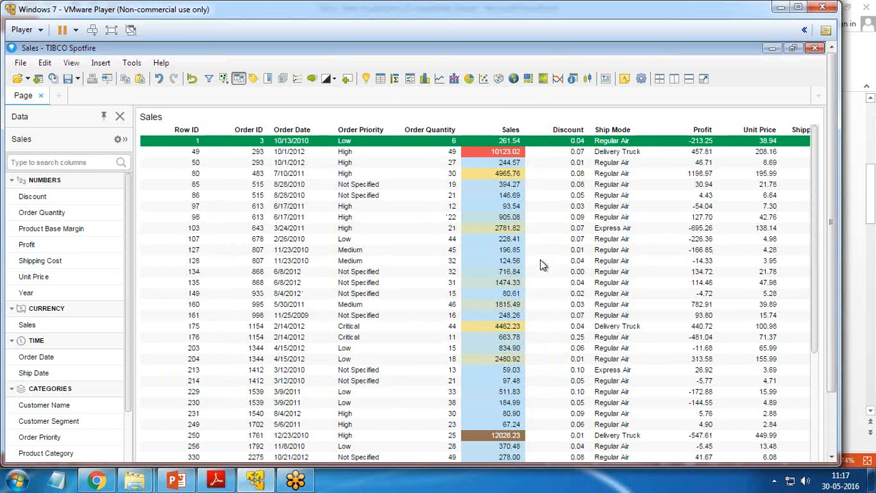
Sort the table by descending Sales and by ascending Order Date to review the Sales column's colors
click(507, 130)
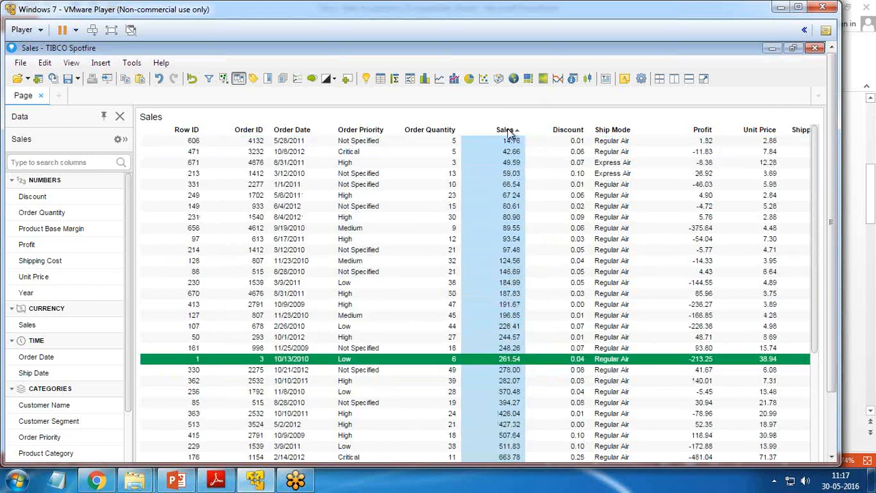
click(507, 130)
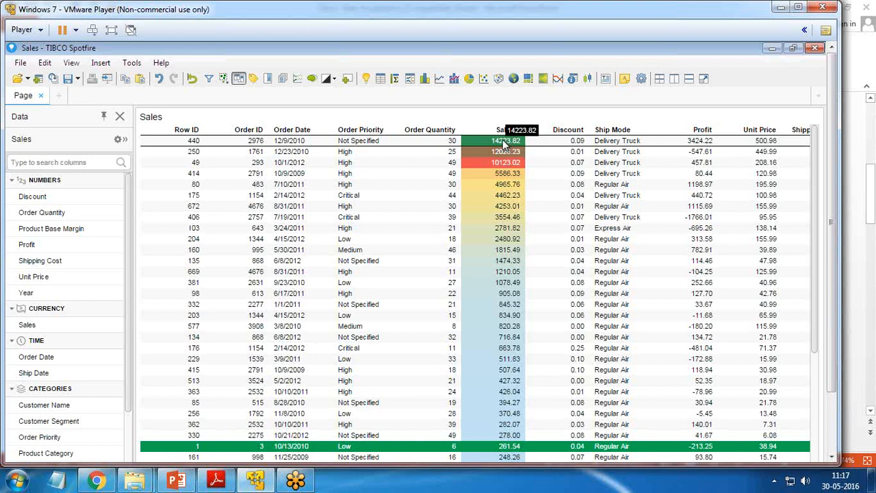
click(292, 130)
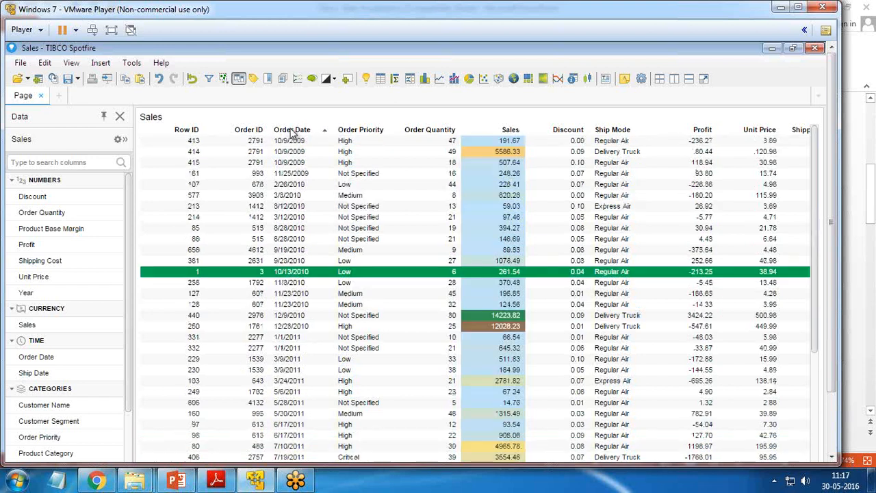
scroll(580, 314, down, 6)
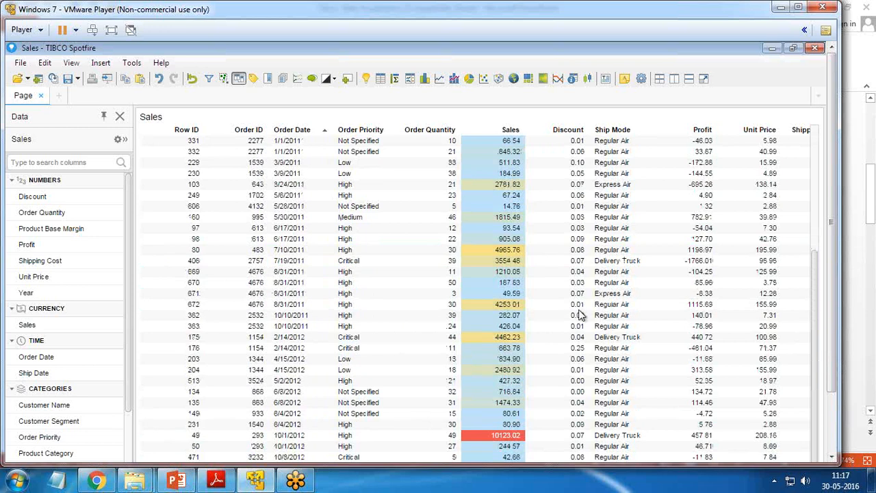
scroll(543, 336, up, 6)
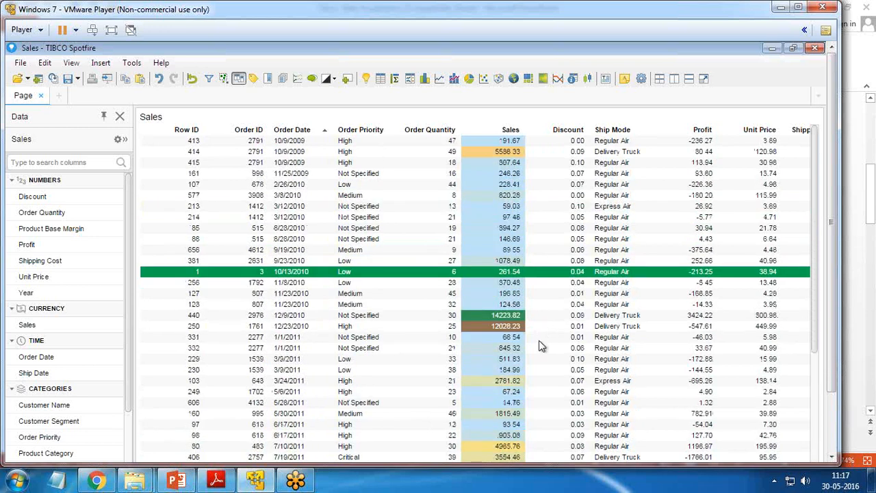
scroll(540, 345, down, 6)
scroll(534, 341, up, 6)
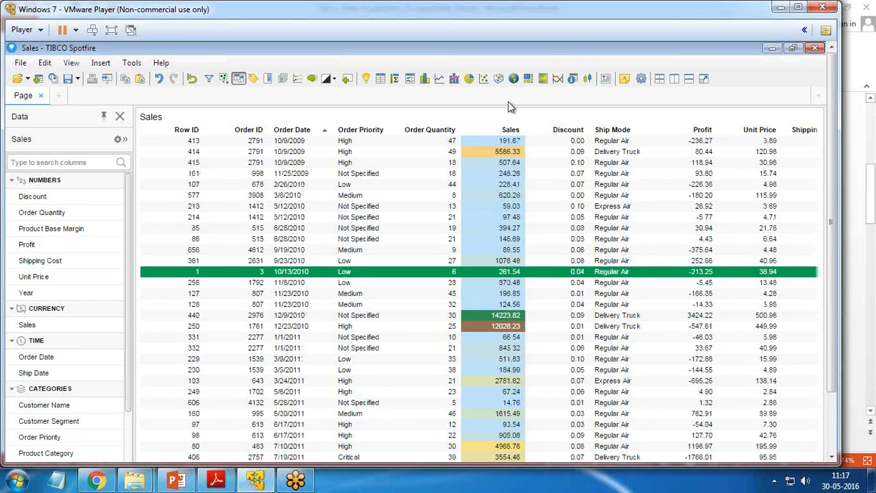
Sort the table by Sales in descending order and switch to the PowerPoint presentation
click(506, 132)
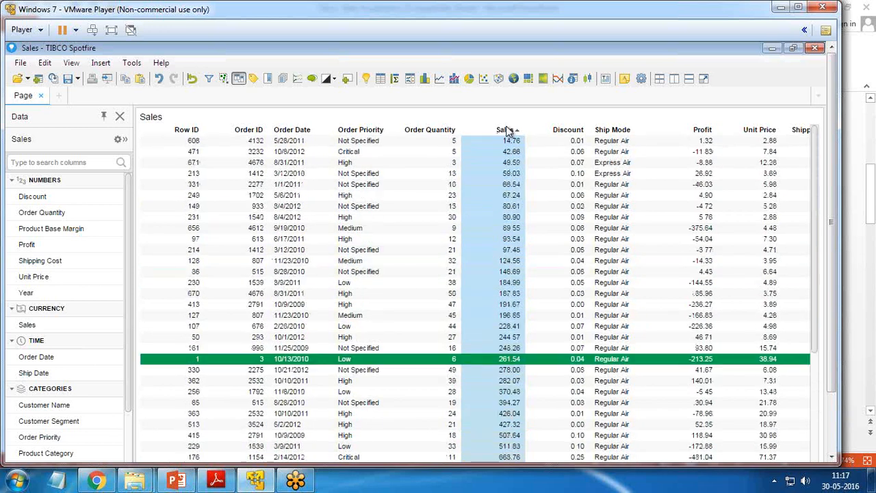
click(506, 130)
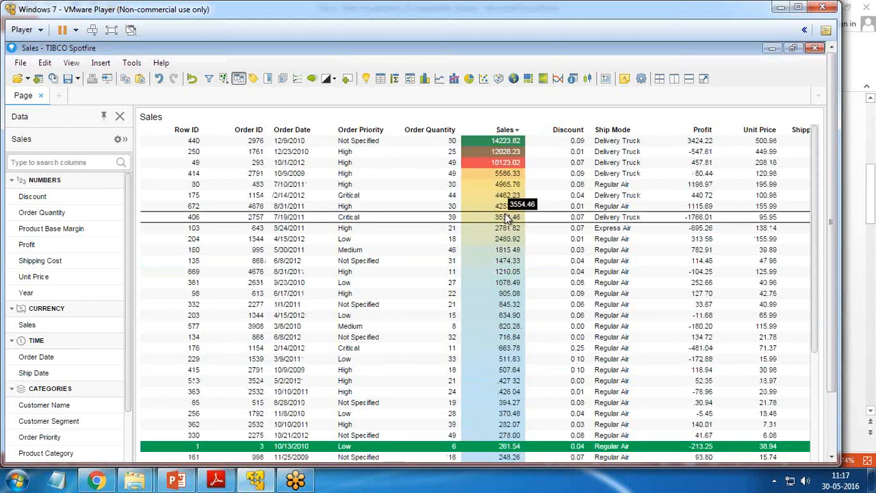
click(177, 482)
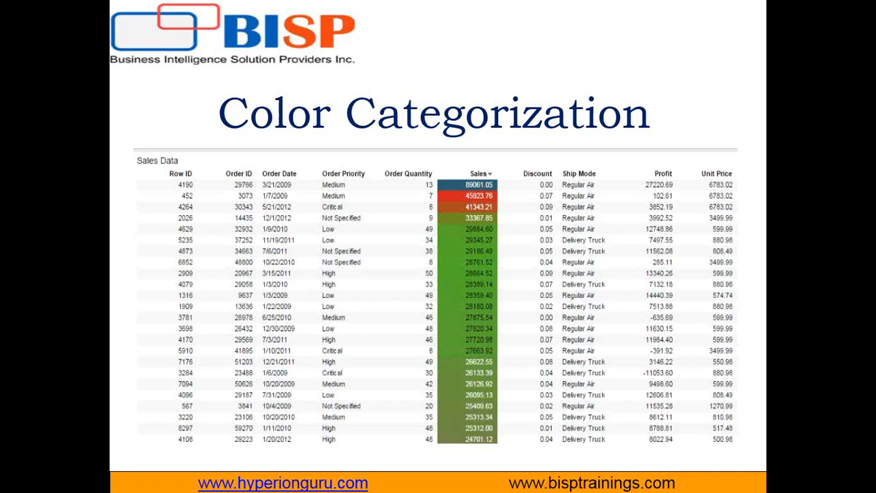
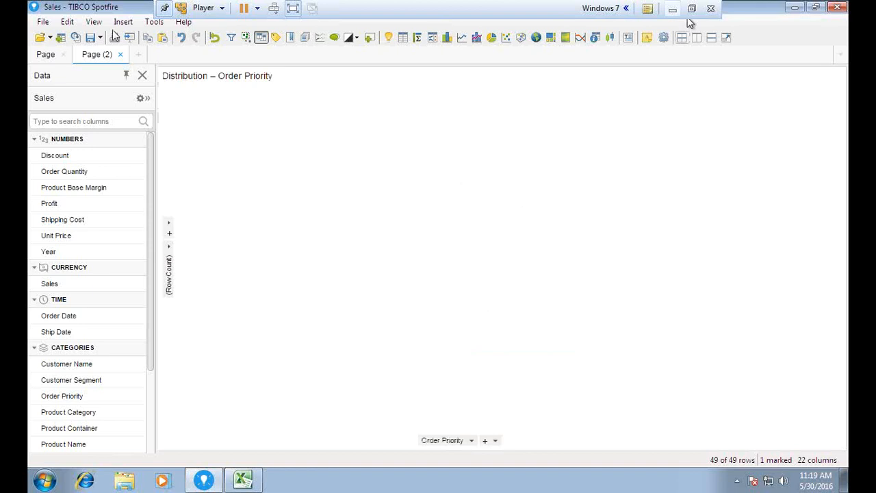
Clear the bar chart's marking and change its category axis from Order Priority to Region
click(227, 393)
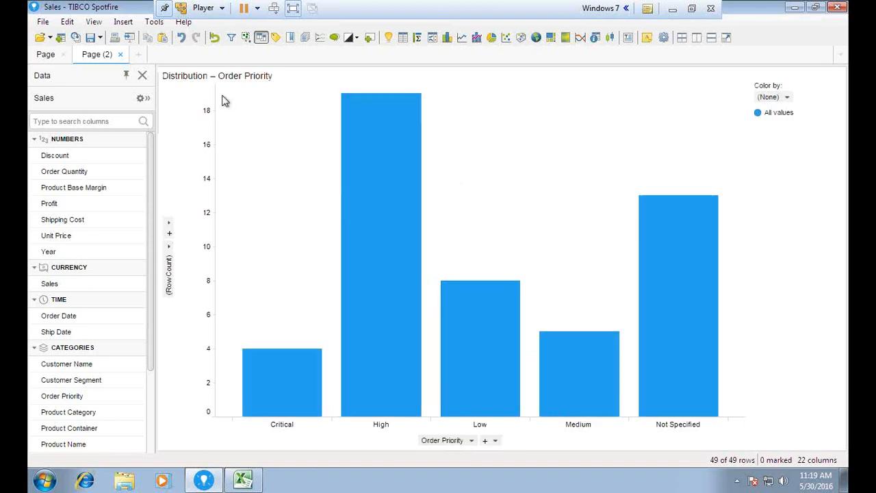
click(471, 441)
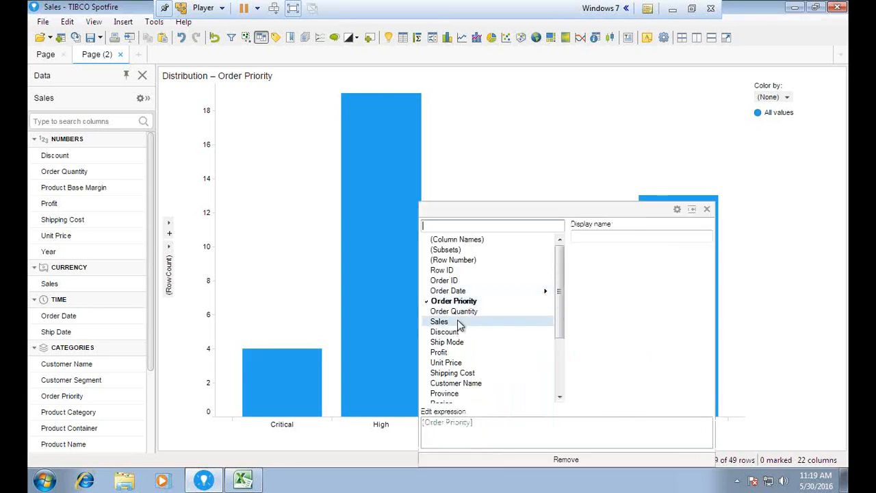
scroll(472, 335, down, 2)
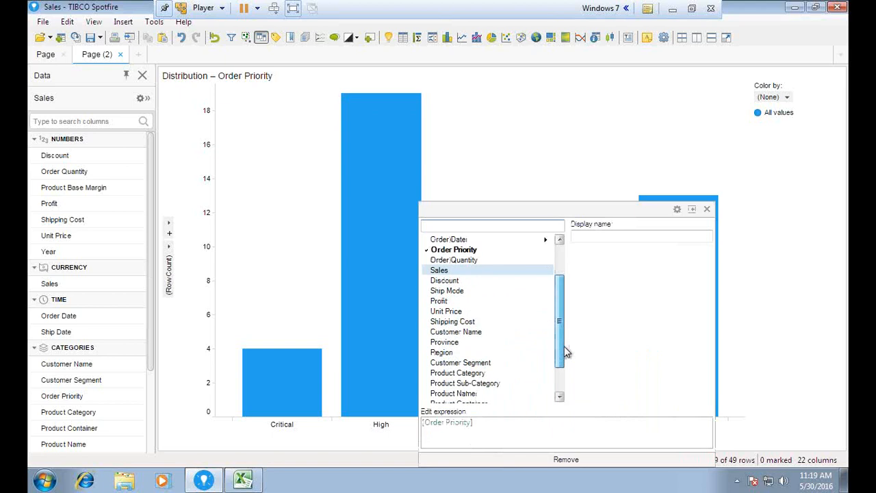
click(456, 353)
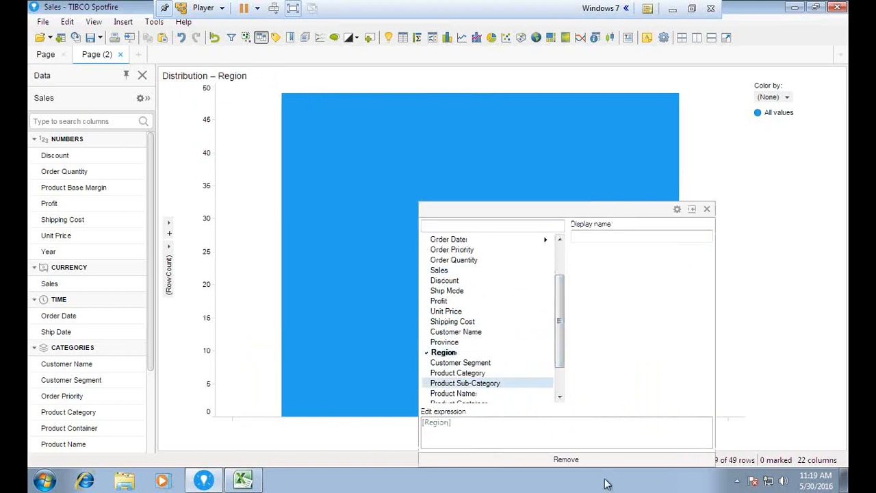
click(706, 209)
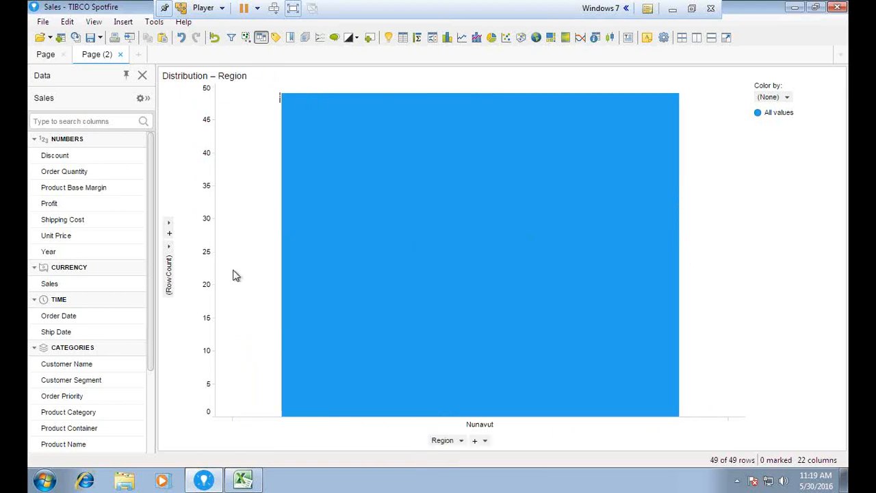
click(93, 22)
mouse_move(120, 24)
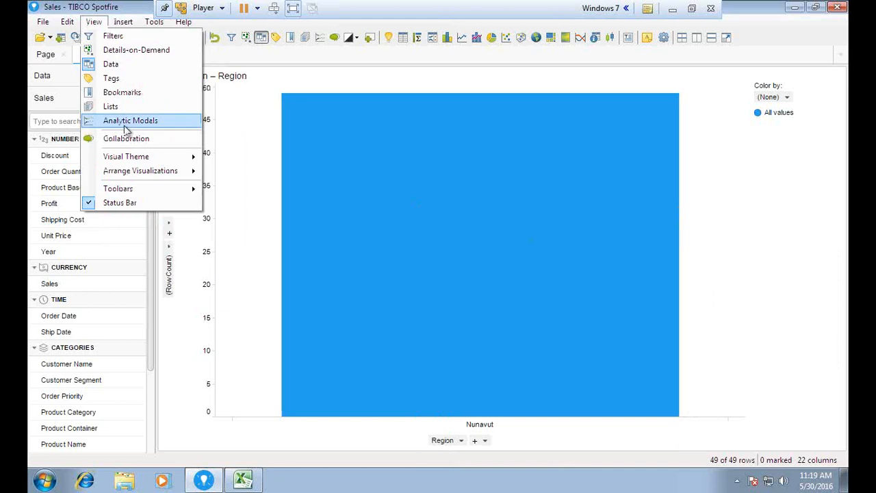
click(67, 22)
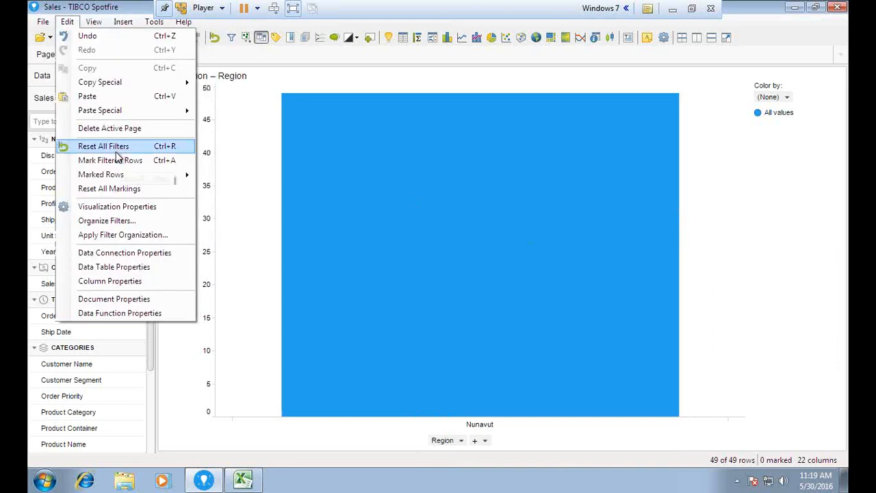
click(116, 152)
Set the marking to (None) in the data properties of the Region bar chart and close the properties
right_click(382, 198)
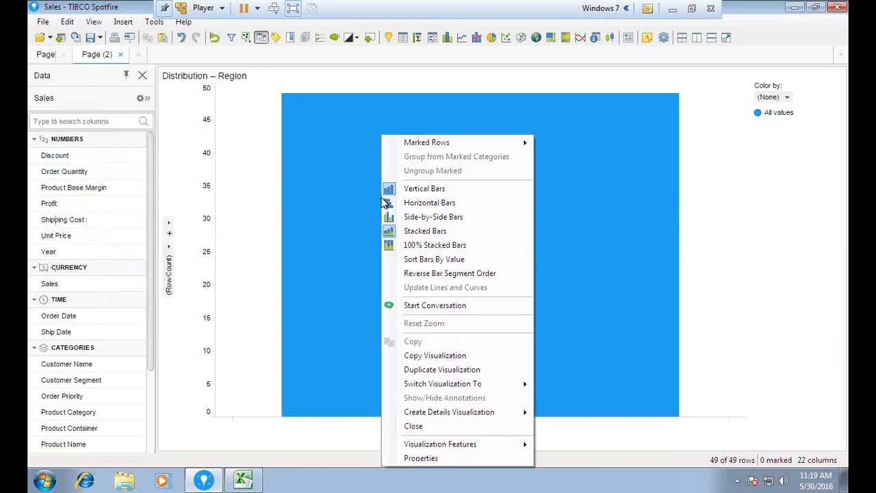
click(460, 458)
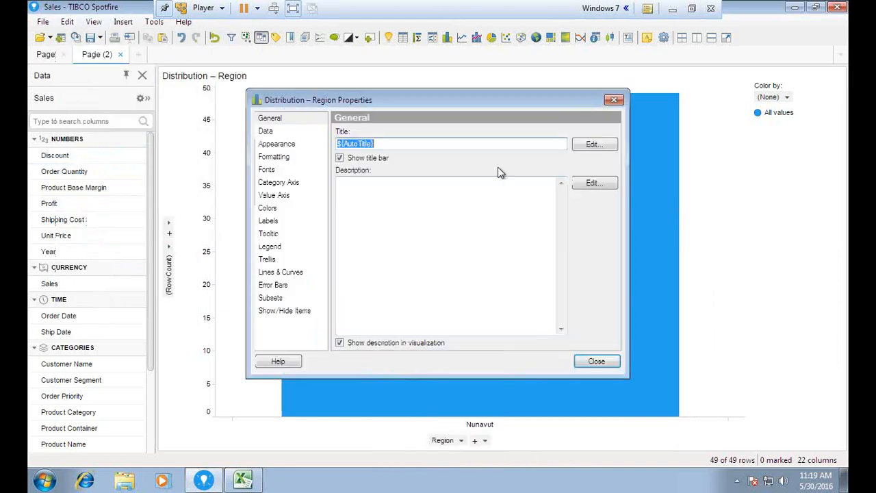
click(268, 131)
click(376, 175)
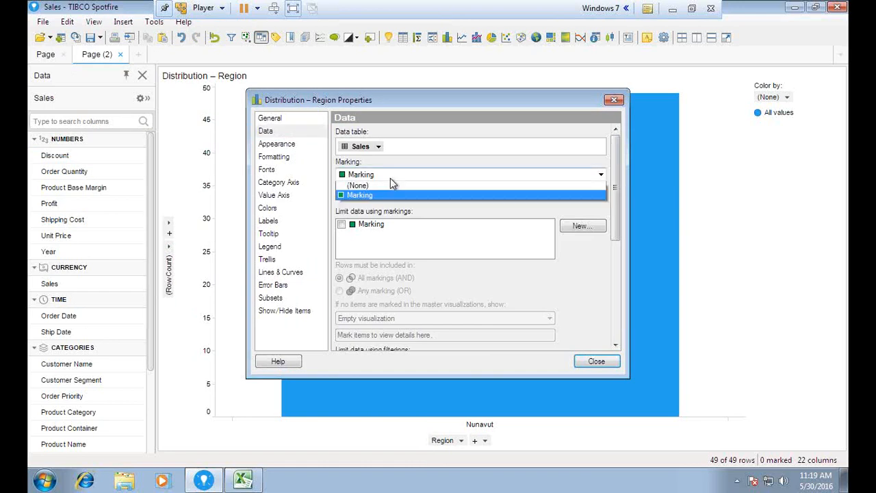
click(377, 184)
click(586, 362)
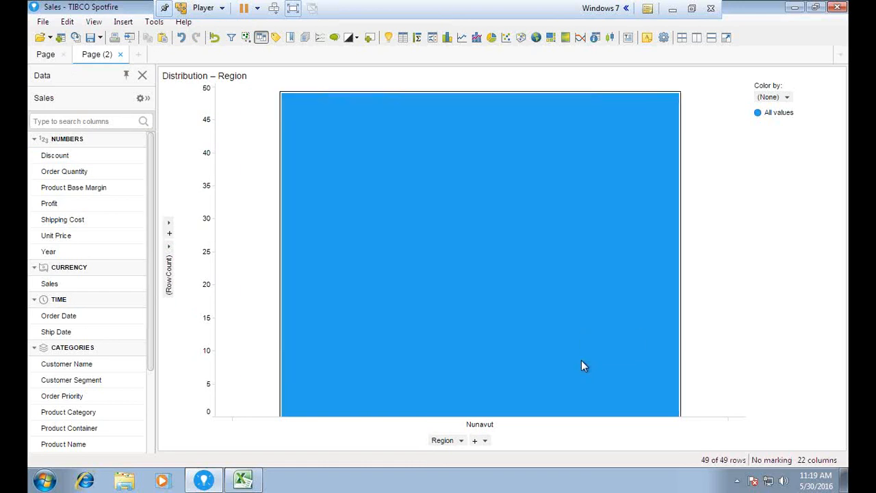
Show the virtual machine in full screen and sort the Sales per Region chart's bars by value
click(691, 8)
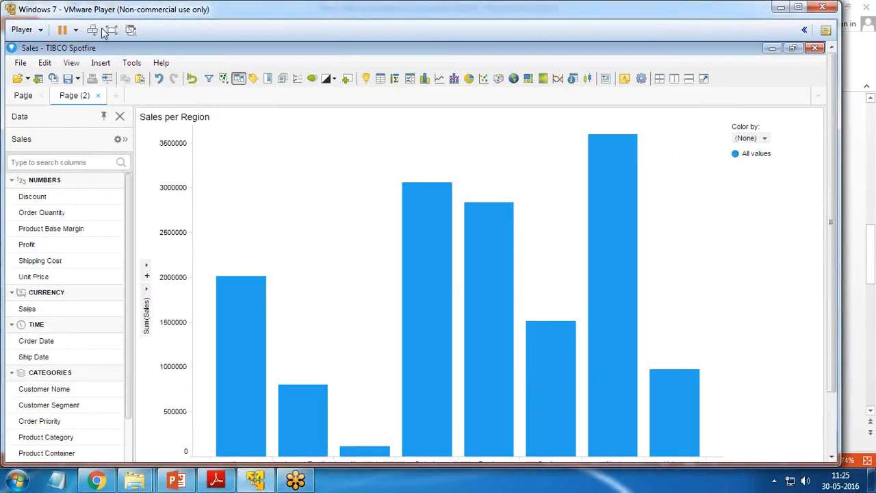
click(111, 30)
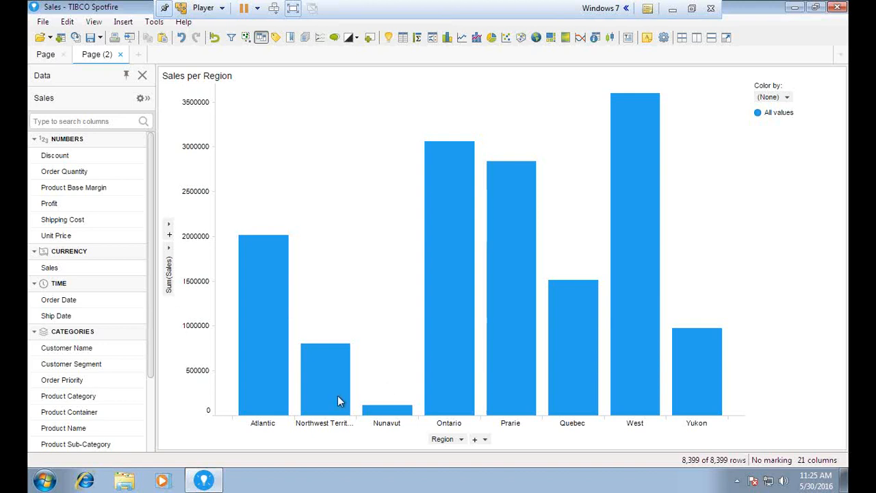
mouse_move(466, 402)
right_click(355, 101)
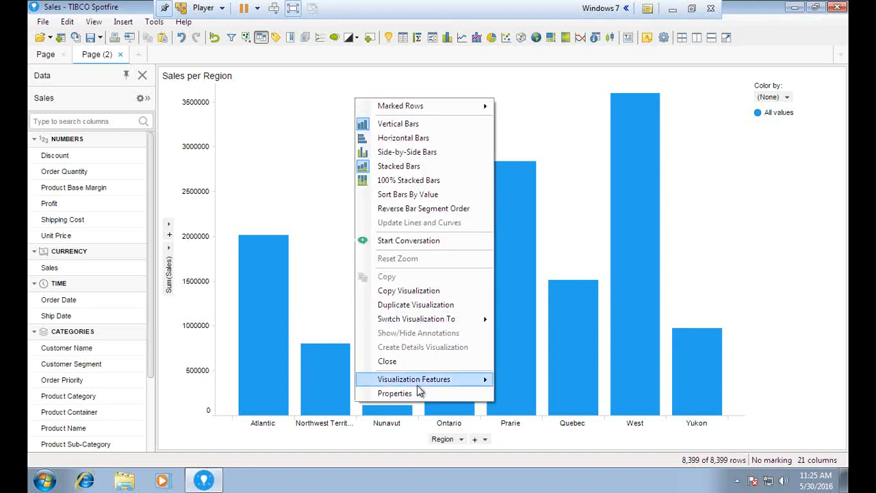
click(420, 195)
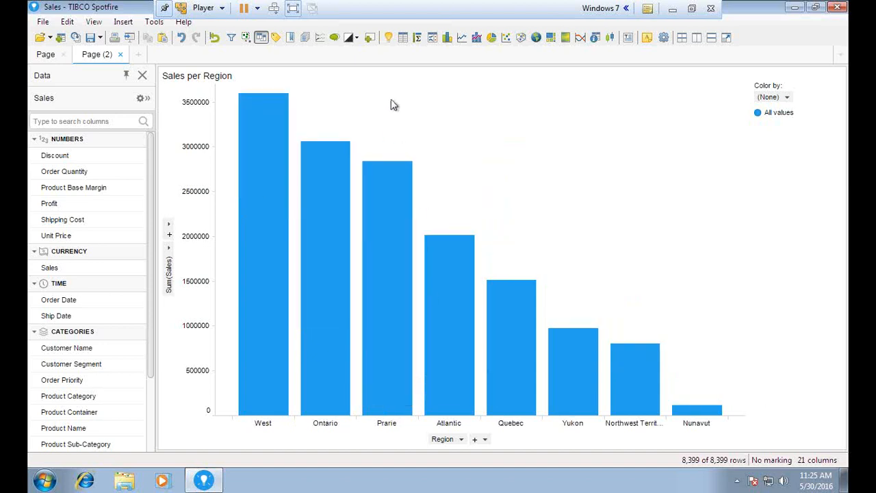
Switch the Sales per Region chart to horizontal bars and back to vertical bars
right_click(394, 104)
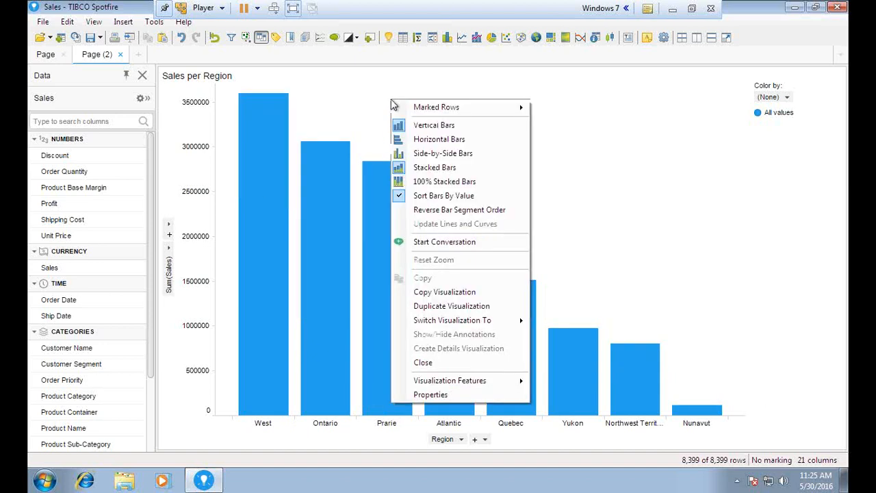
click(430, 141)
right_click(502, 257)
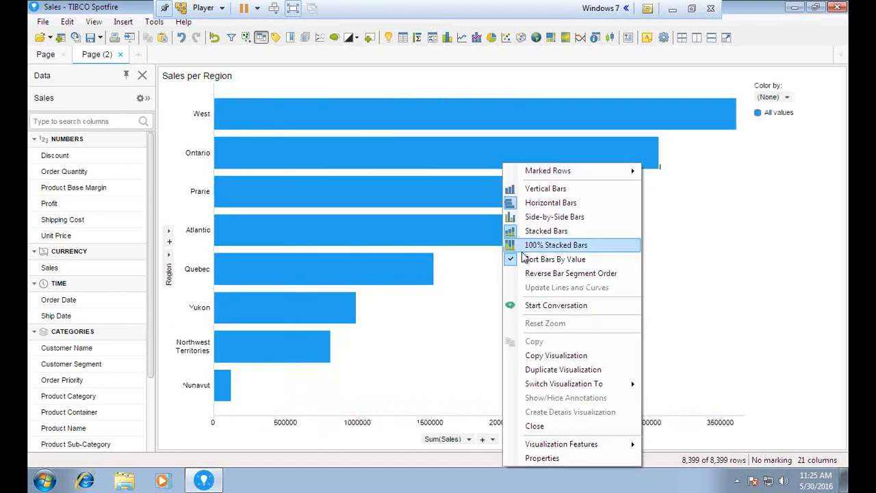
click(533, 189)
right_click(400, 180)
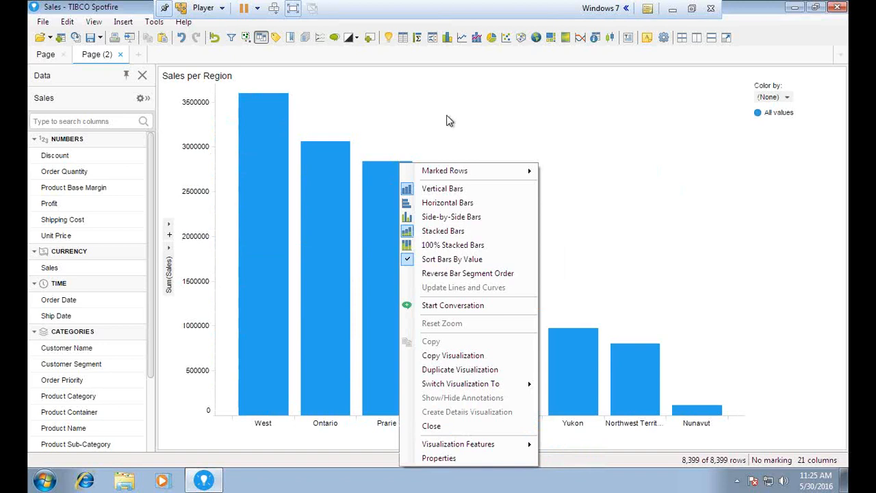
click(418, 122)
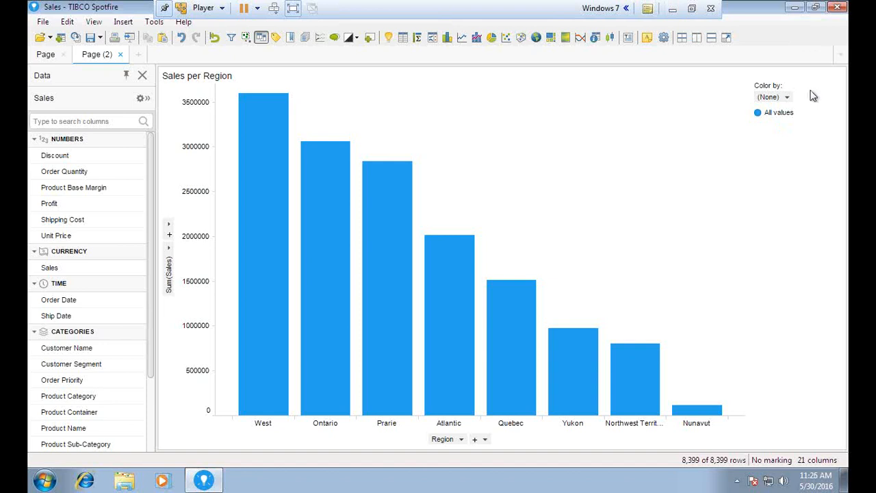
Color the Sales per Region chart's bars by Sum(Sales)
click(785, 97)
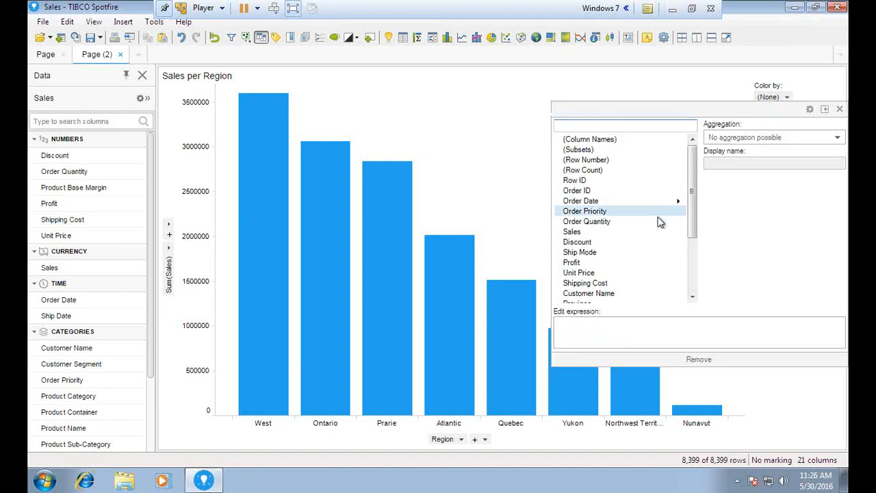
click(592, 232)
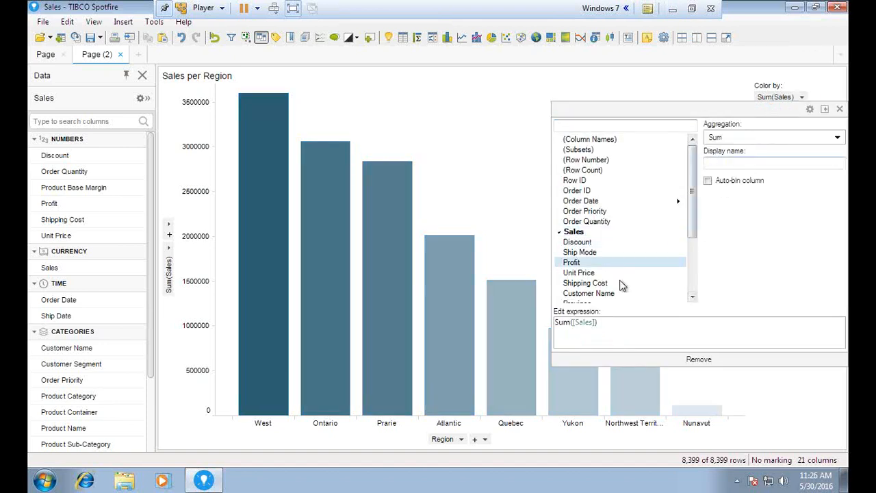
click(839, 109)
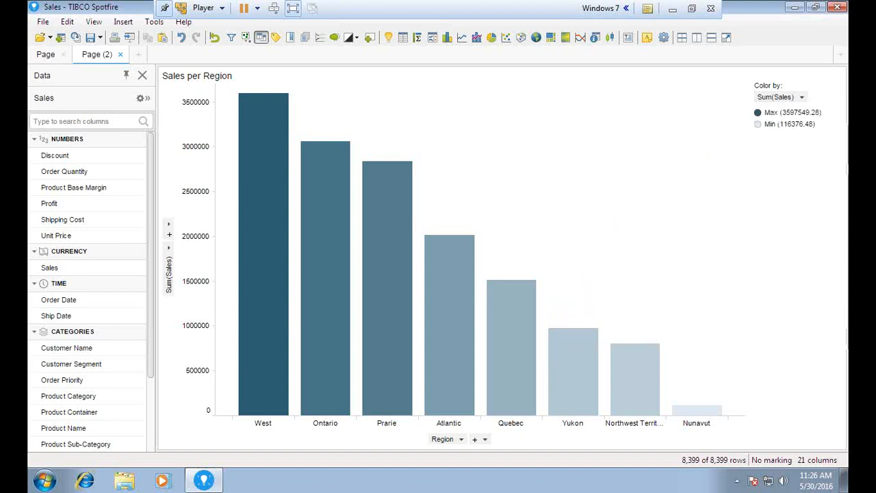
Set the Sales per Region chart's color mode to Unique values for Sum(Sales) and close its properties
right_click(438, 104)
click(676, 84)
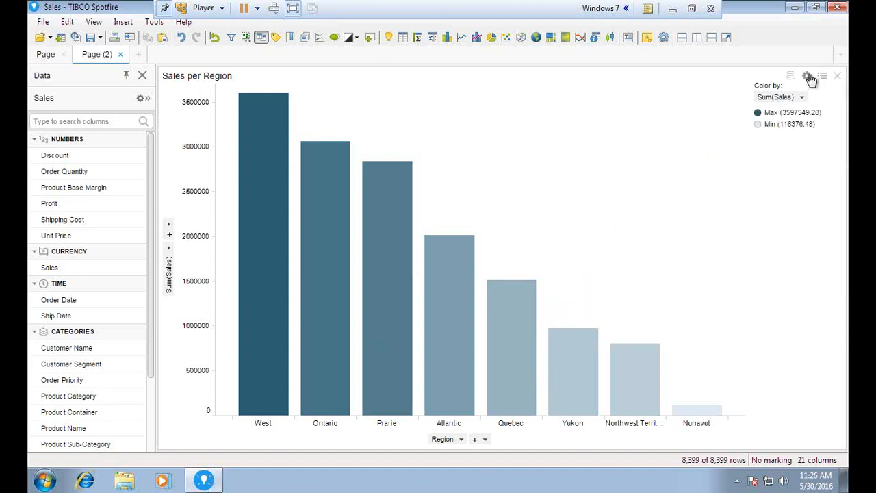
click(808, 76)
click(270, 208)
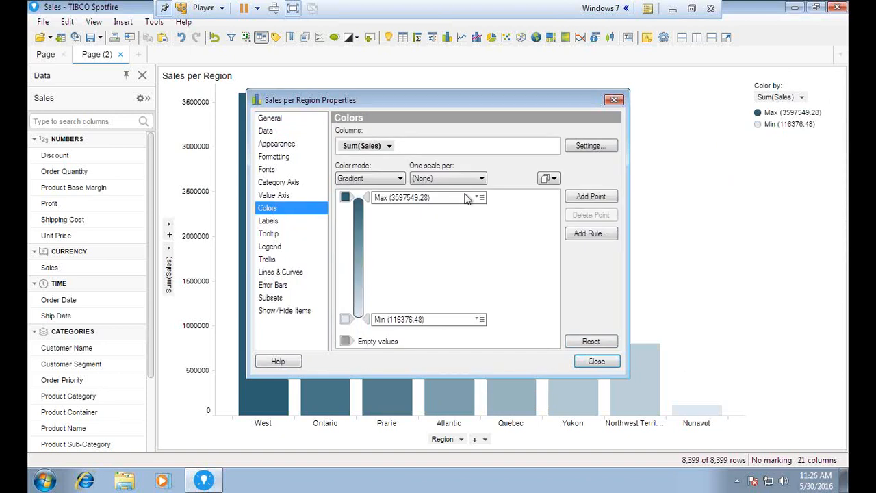
click(383, 178)
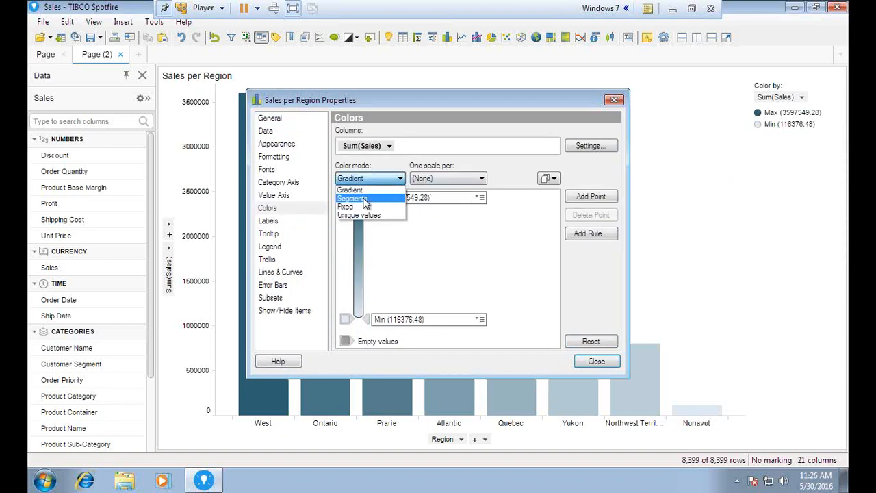
click(352, 198)
click(369, 178)
click(359, 214)
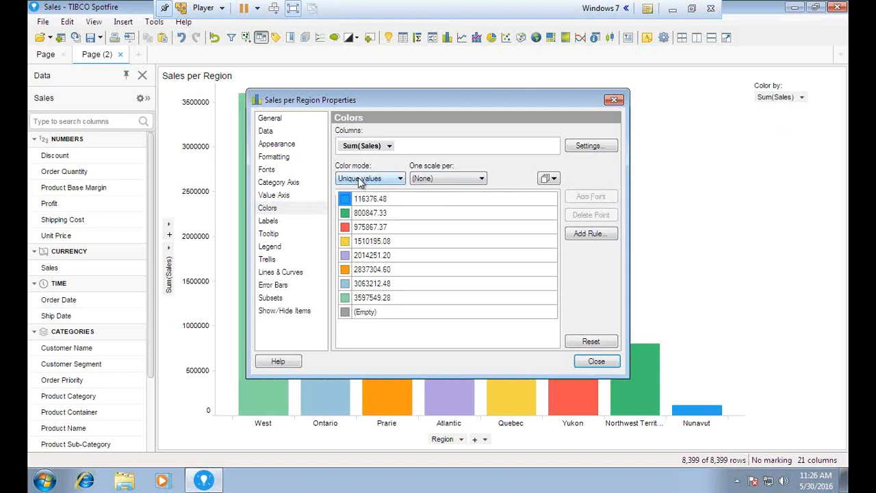
click(596, 360)
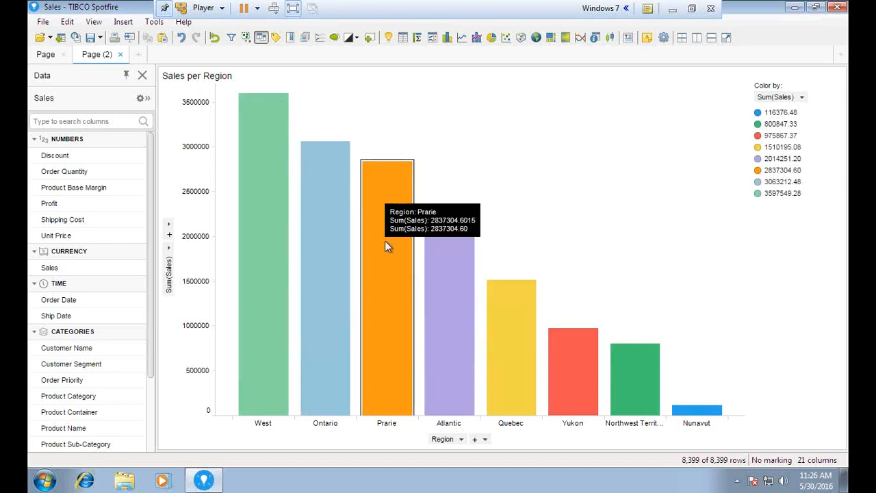
Set the Sales per Region chart's marking to Marking in its data properties and close them
mouse_move(382, 229)
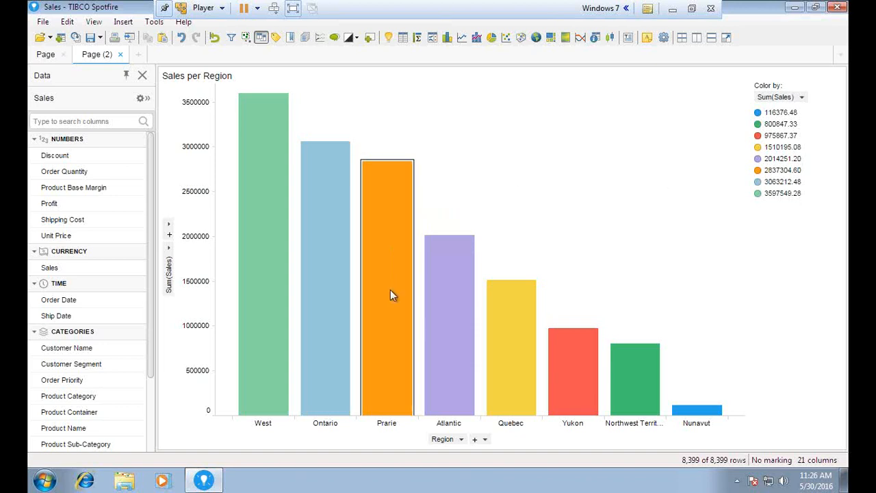
mouse_move(381, 274)
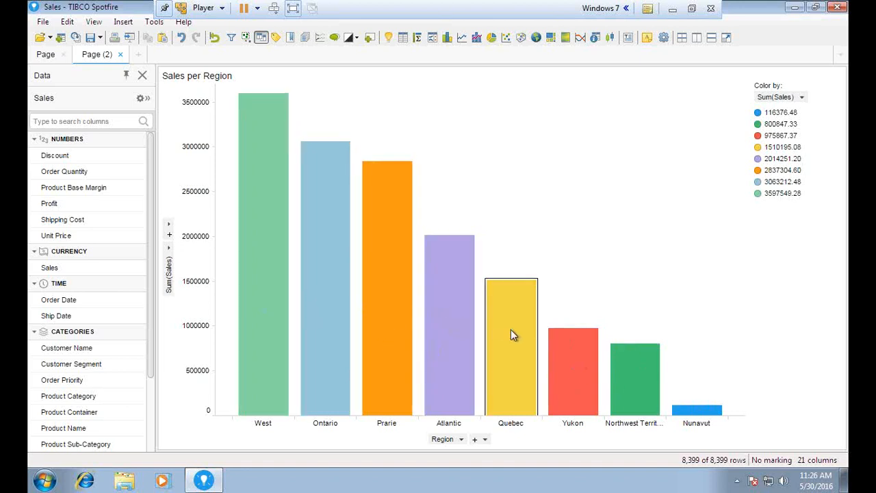
mouse_move(563, 354)
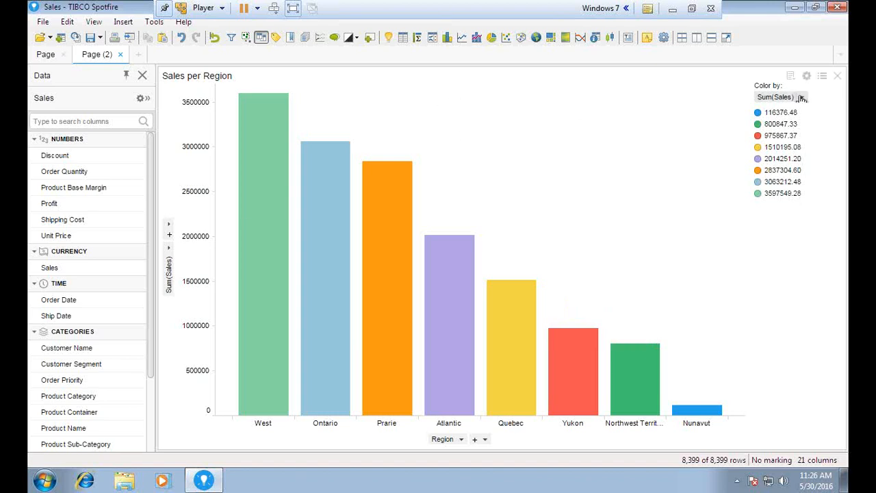
click(809, 76)
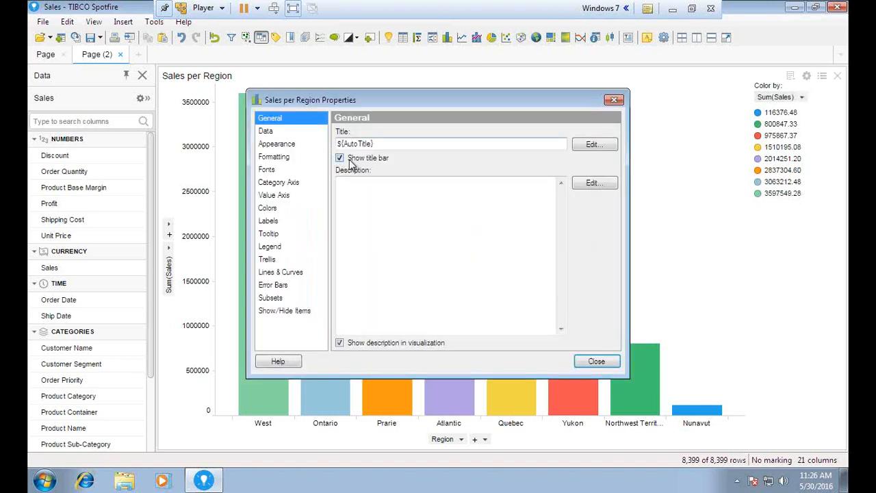
click(266, 131)
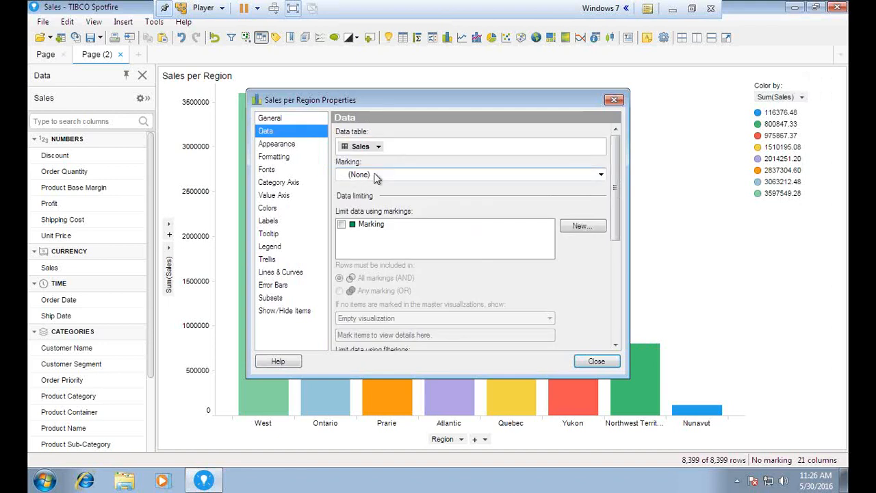
click(375, 176)
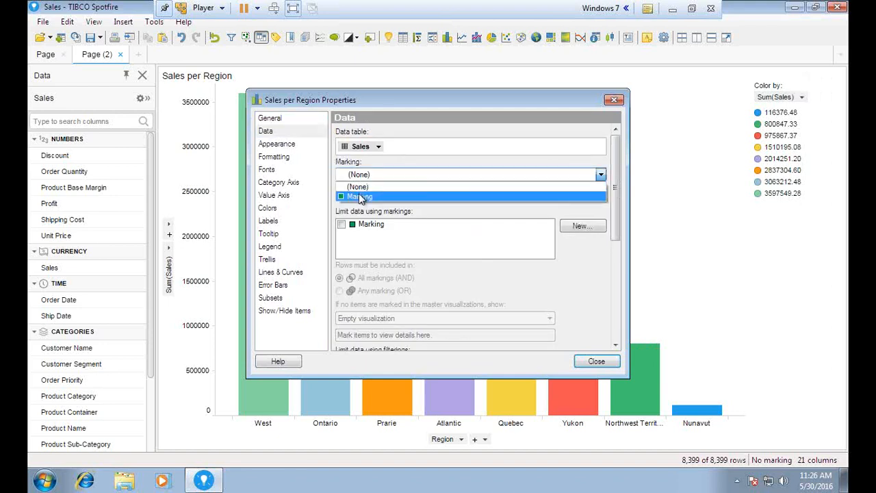
click(359, 197)
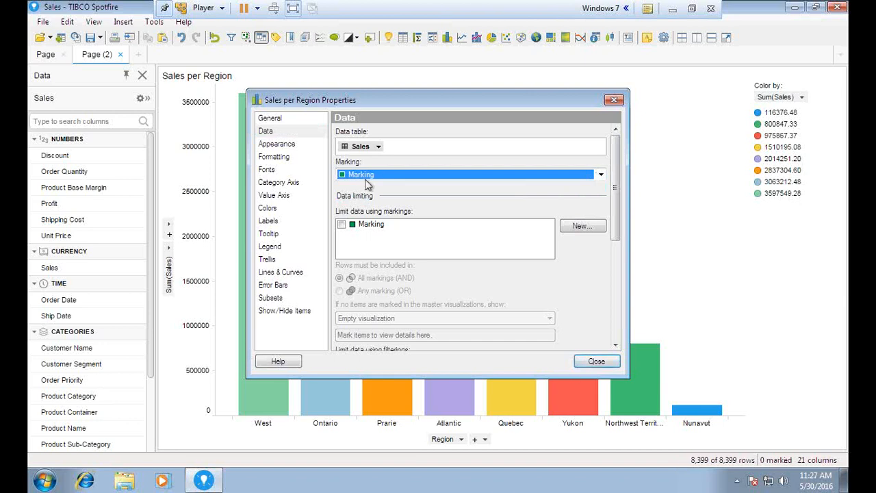
click(596, 361)
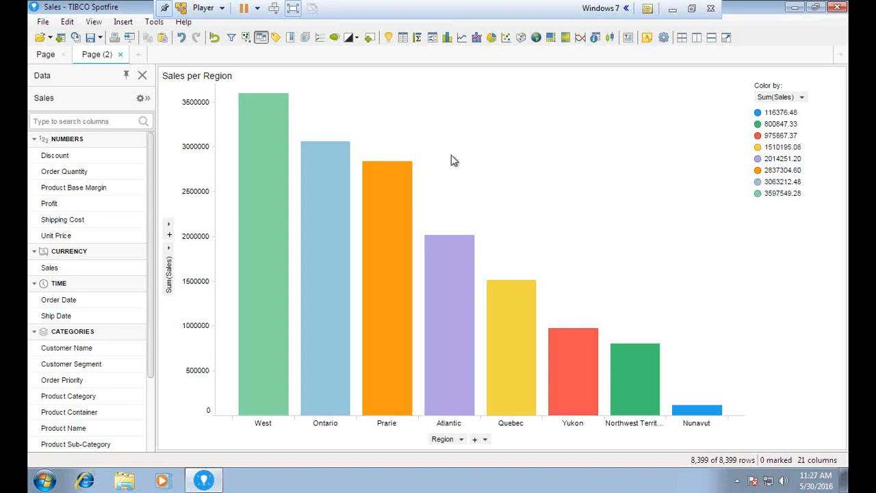
Mark the Atlantic bar in the Sales per Region chart and clear the marking
click(448, 332)
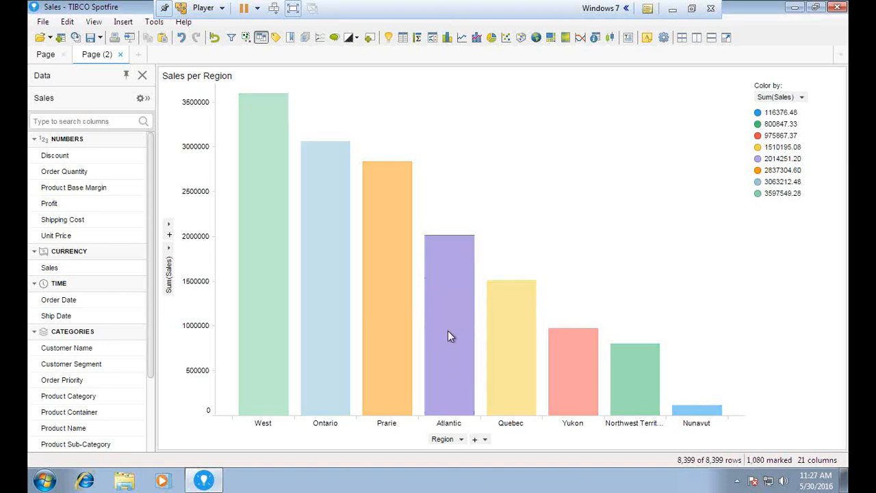
mouse_move(448, 332)
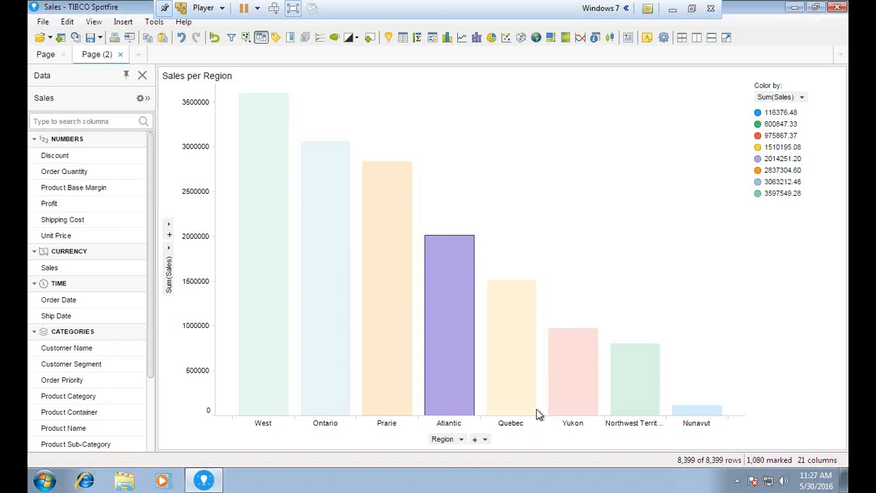
mouse_move(432, 257)
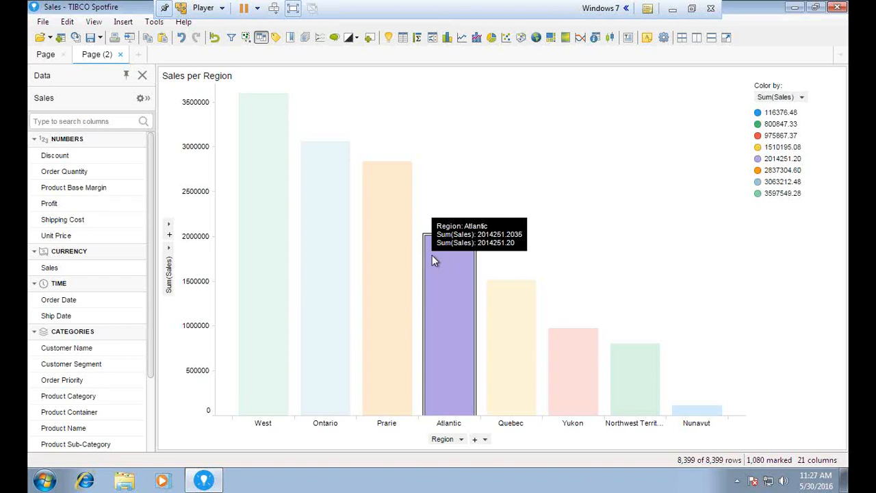
click(822, 90)
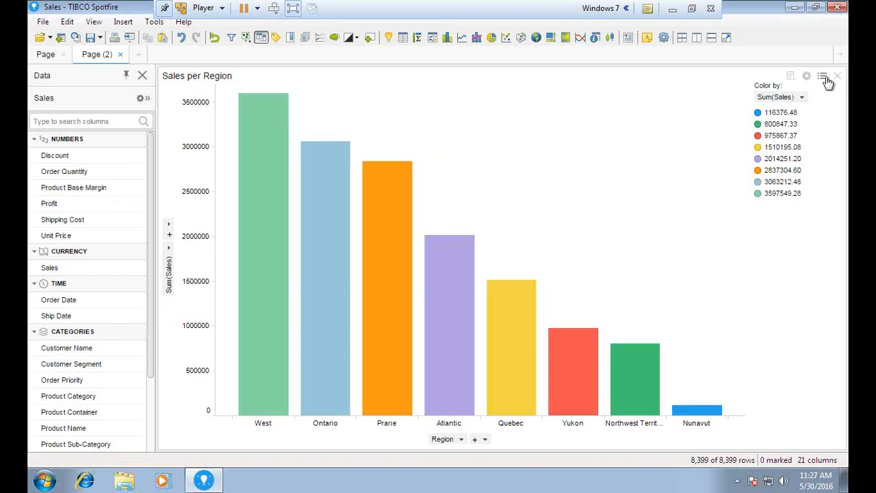
Set the Sales per Region chart's marking to (None) in its data properties and close them
click(806, 75)
click(265, 131)
click(361, 175)
click(357, 186)
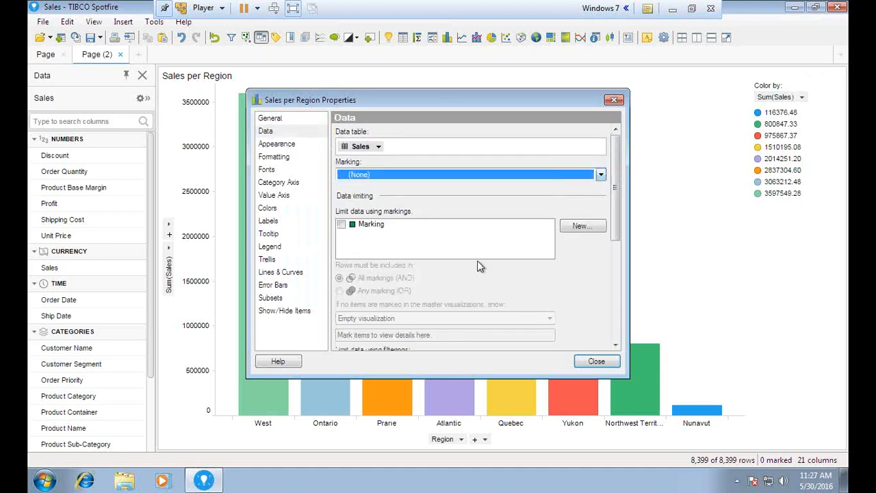
click(594, 363)
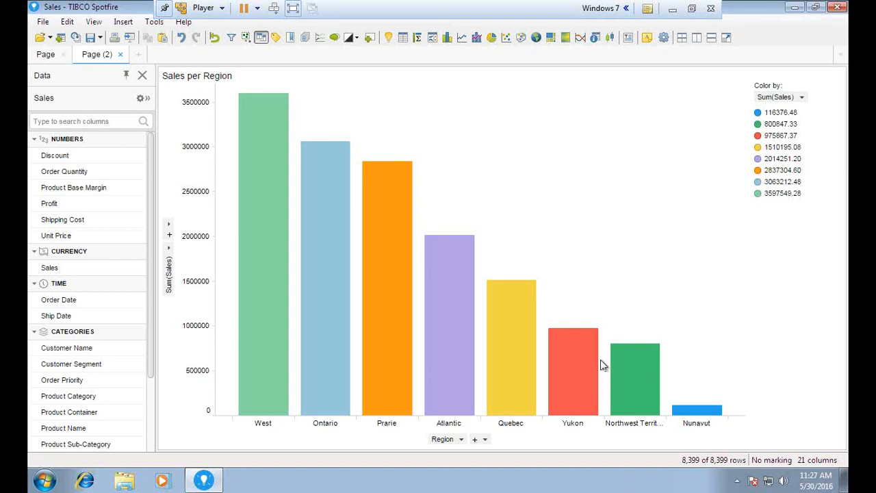
Add a line chart of Sales by Order Date and place it below the Sales per Region chart
click(462, 40)
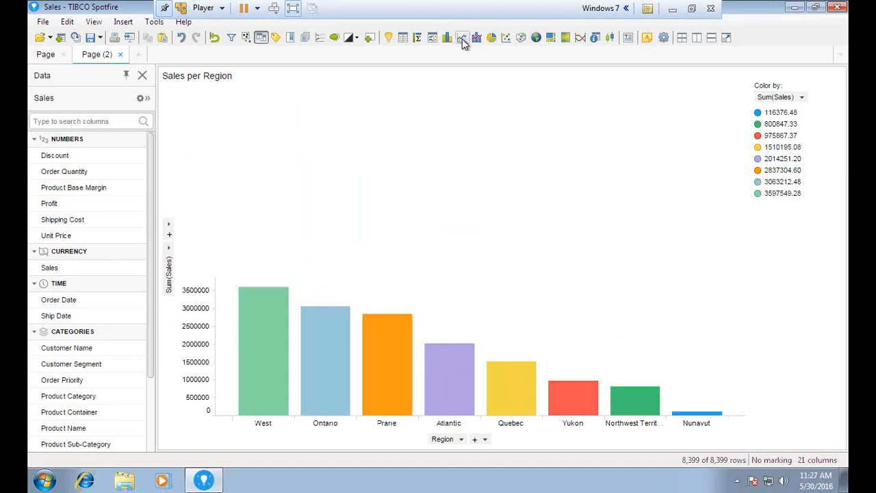
drag(236, 260, 243, 376)
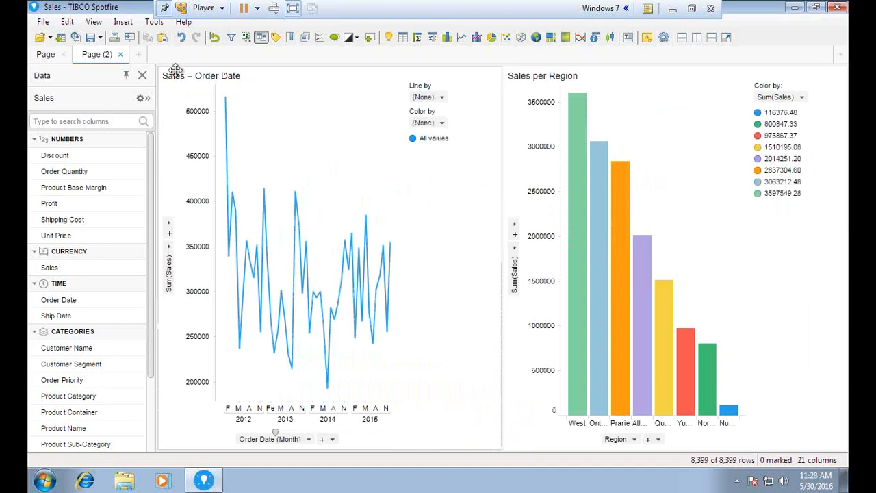
drag(172, 74, 561, 443)
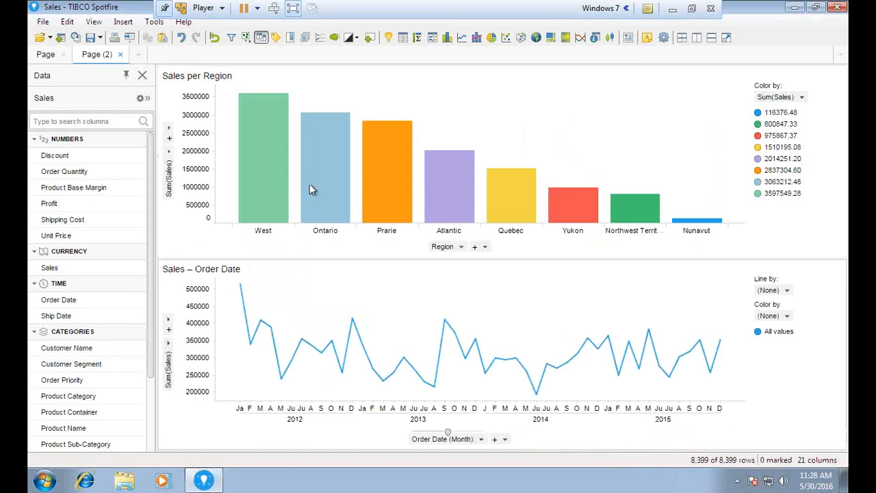
mouse_move(322, 177)
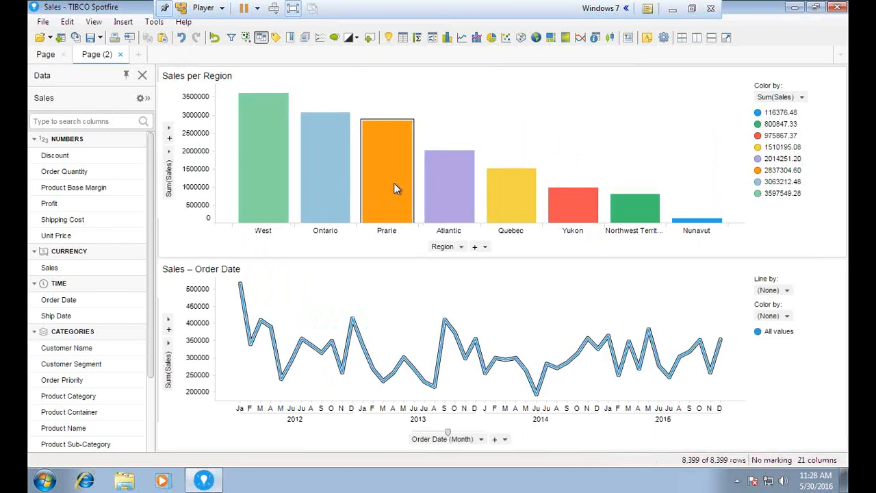
click(442, 438)
click(352, 438)
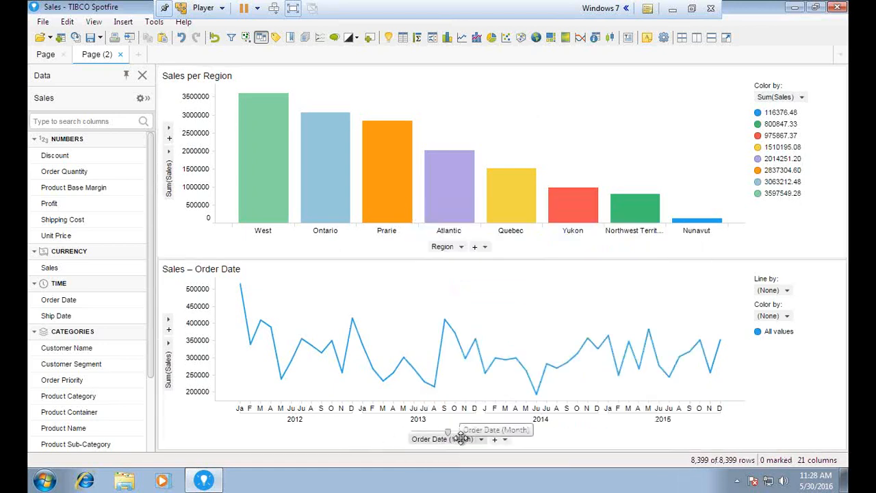
click(443, 439)
scroll(550, 306, down, 3)
scroll(550, 306, up, 3)
click(357, 433)
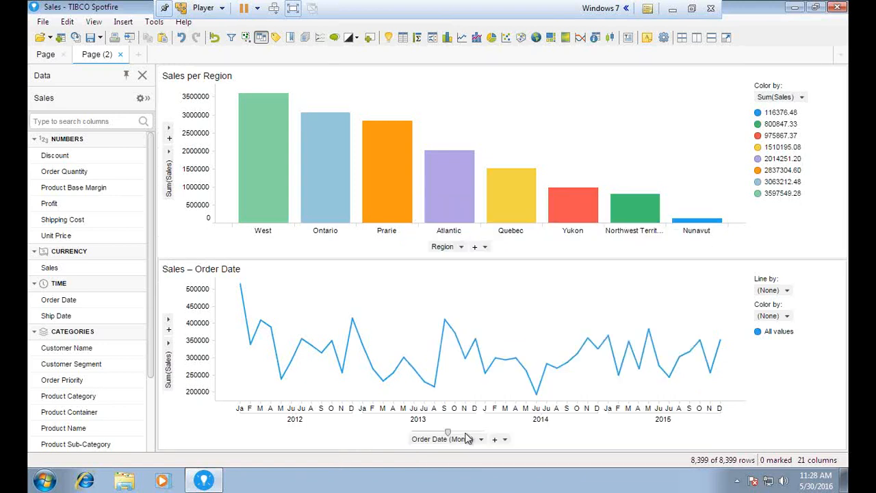
click(495, 439)
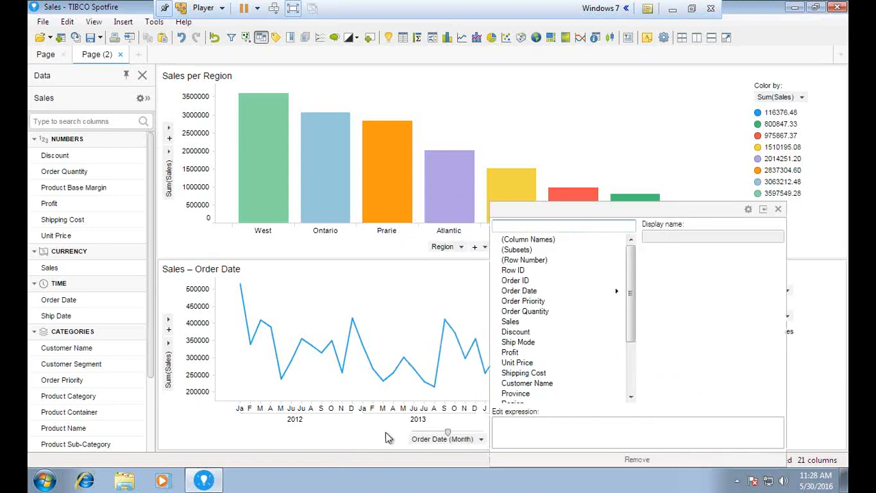
click(420, 439)
click(424, 440)
click(365, 433)
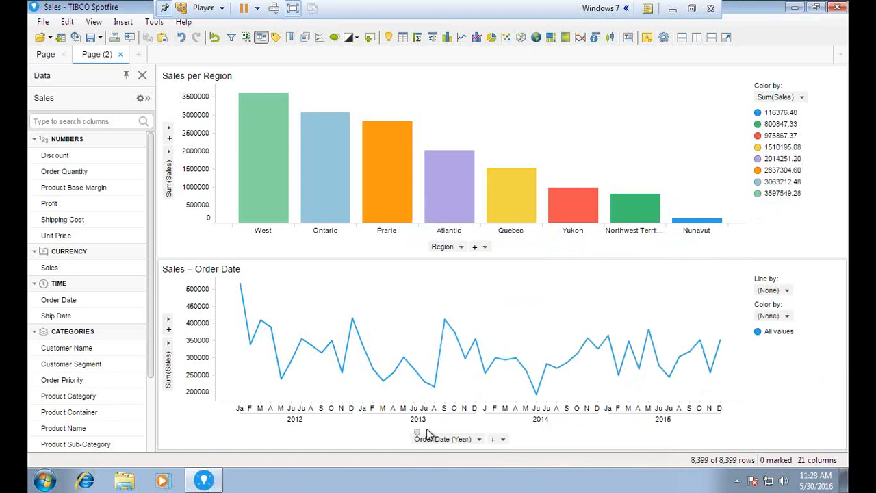
Change the Order Date axis of the Sales – Order Date line chart to the Year level
click(427, 431)
drag(416, 432, 450, 433)
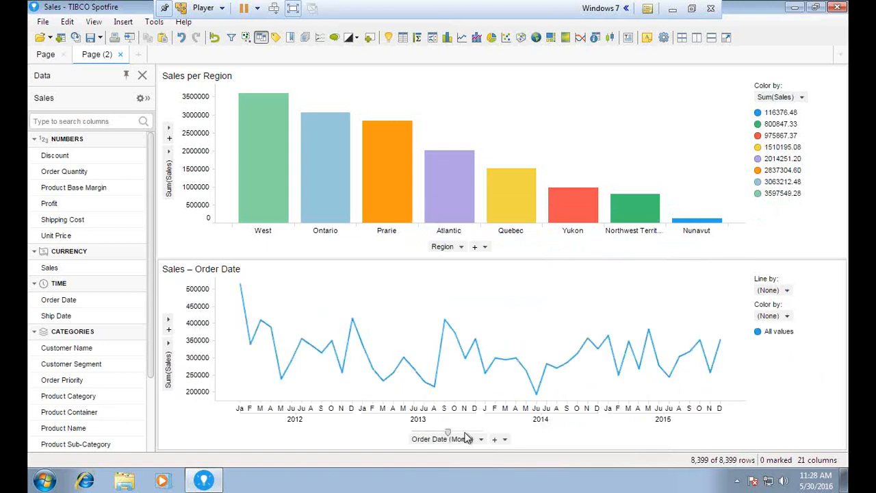
click(465, 433)
click(436, 433)
click(416, 433)
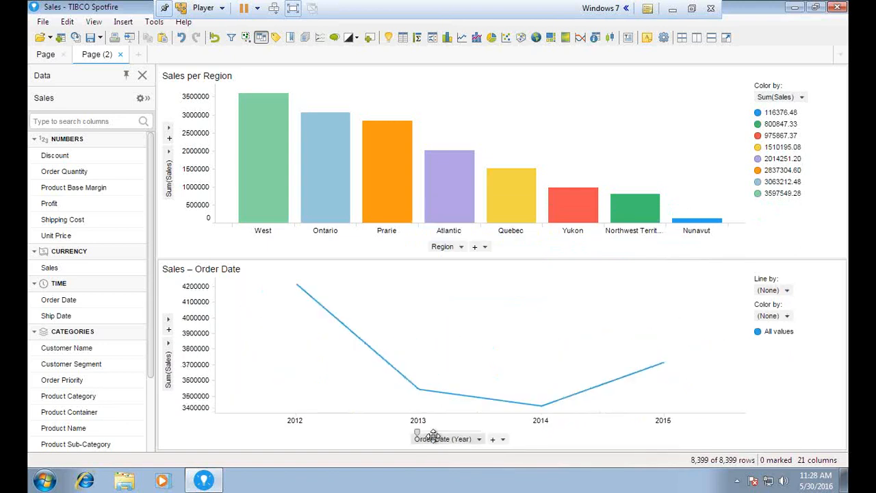
click(477, 439)
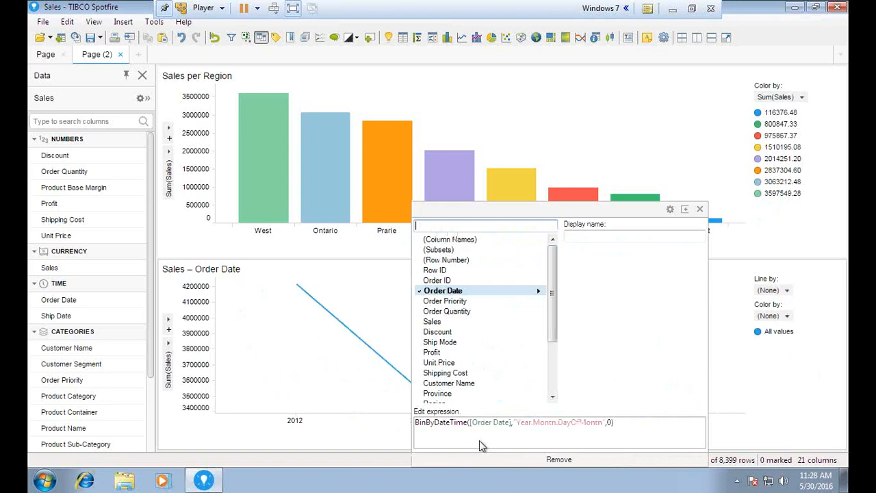
click(381, 442)
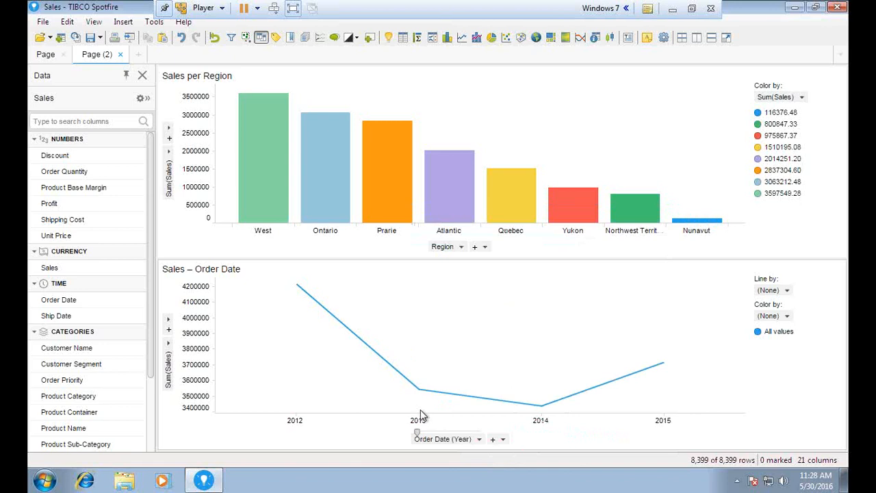
Turn the Sales per Region chart's marking on again by choosing Marking in its data properties, and close them
mouse_move(441, 163)
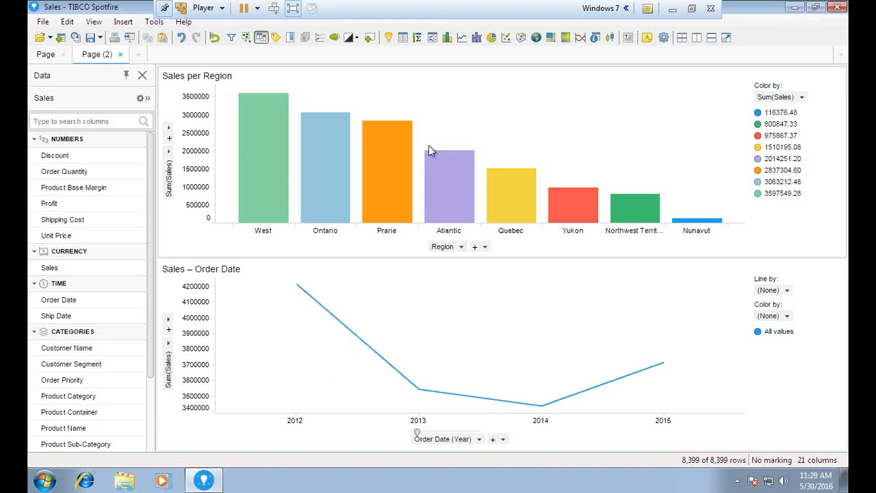
mouse_move(447, 186)
click(806, 76)
click(265, 131)
click(368, 175)
click(370, 197)
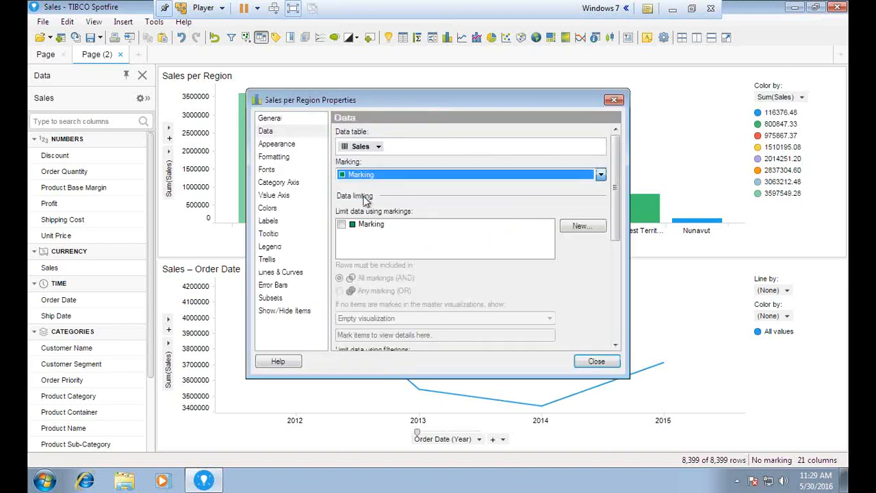
click(597, 362)
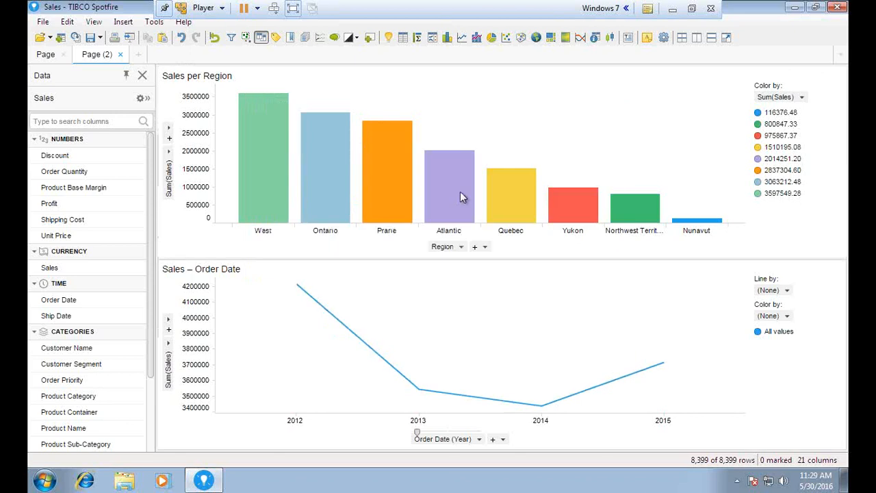
Mark the Atlantic, Prarie, Ontario and West bars one after another and clear the marking
click(427, 180)
click(381, 185)
click(330, 186)
click(256, 181)
click(228, 209)
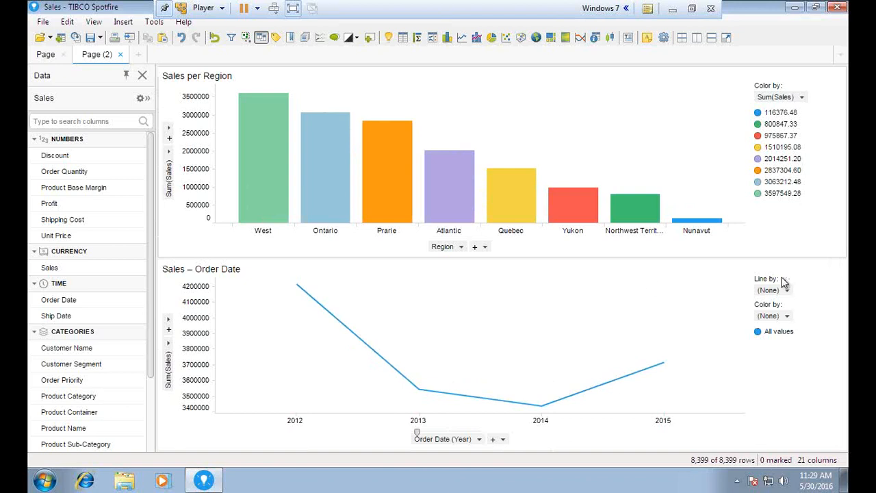
Limit the data of the Sales – Order Date line chart by Marking in its data properties, and close them
click(806, 270)
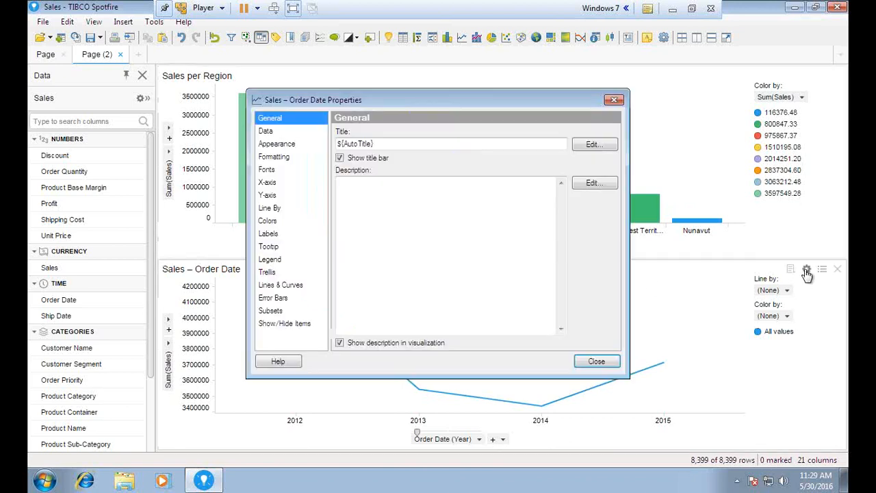
click(268, 132)
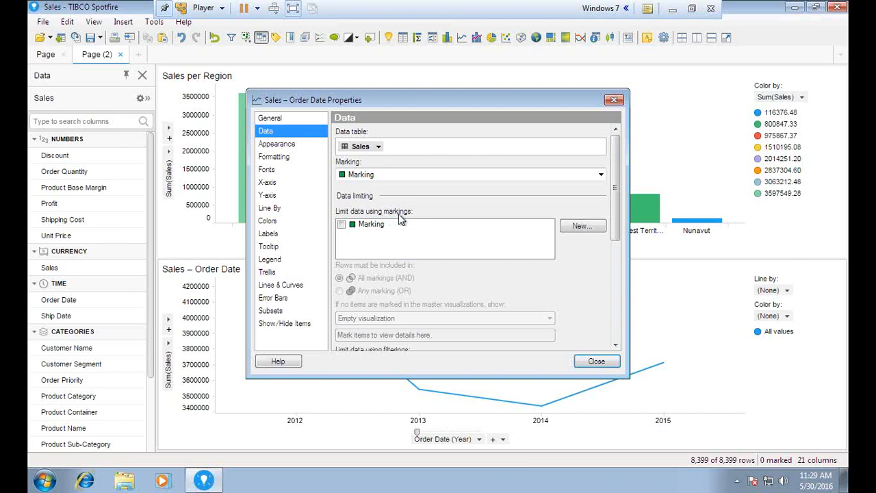
click(341, 225)
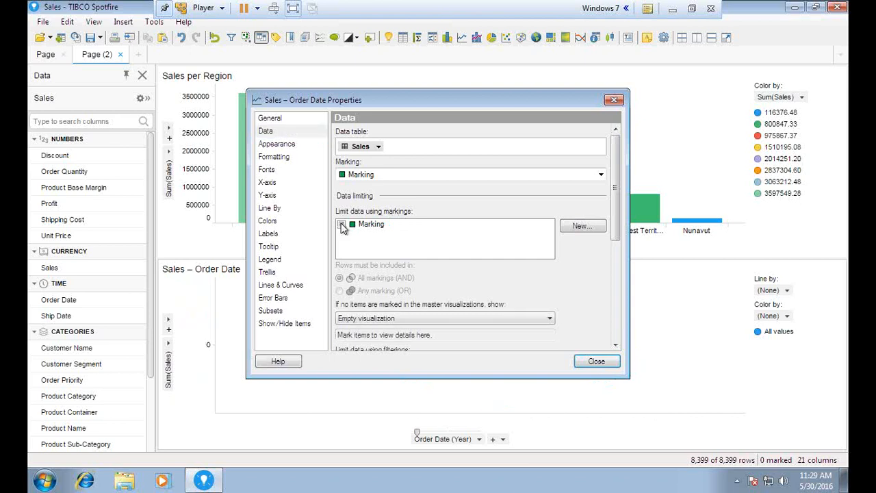
click(602, 362)
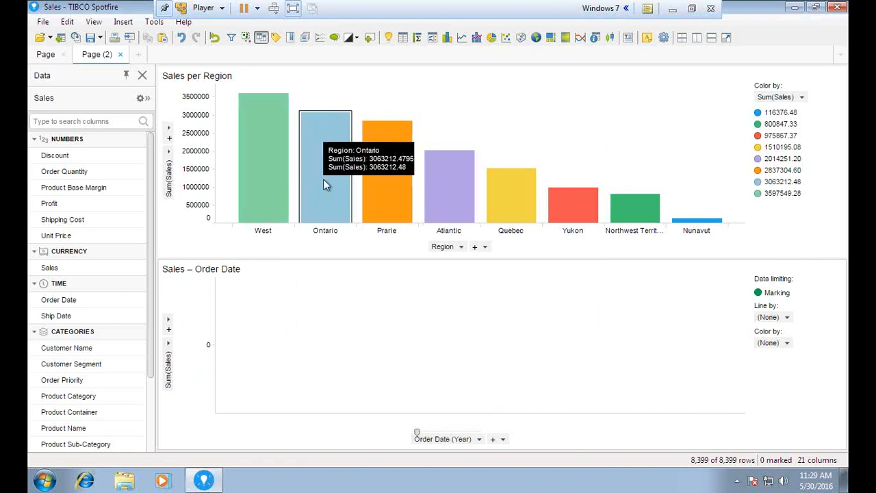
Mark the Atlantic, West and Northwest Territories bars one after another in the Sales per Region chart to filter the line chart
click(451, 181)
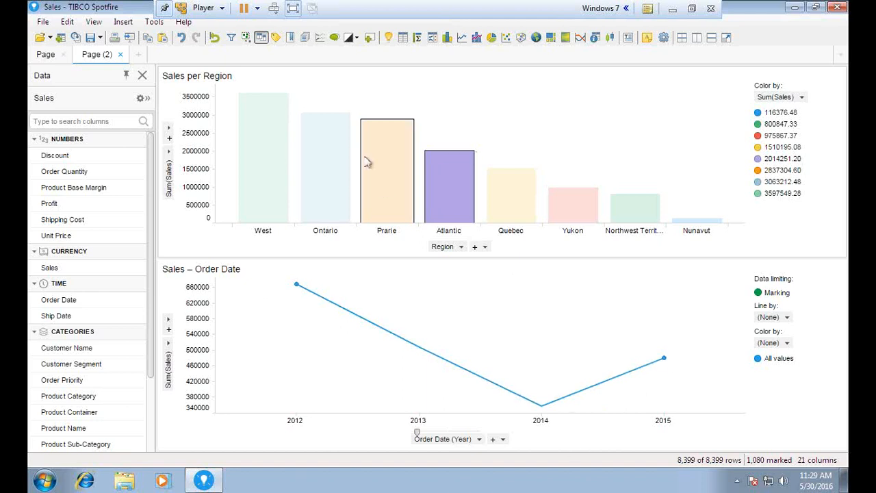
click(269, 167)
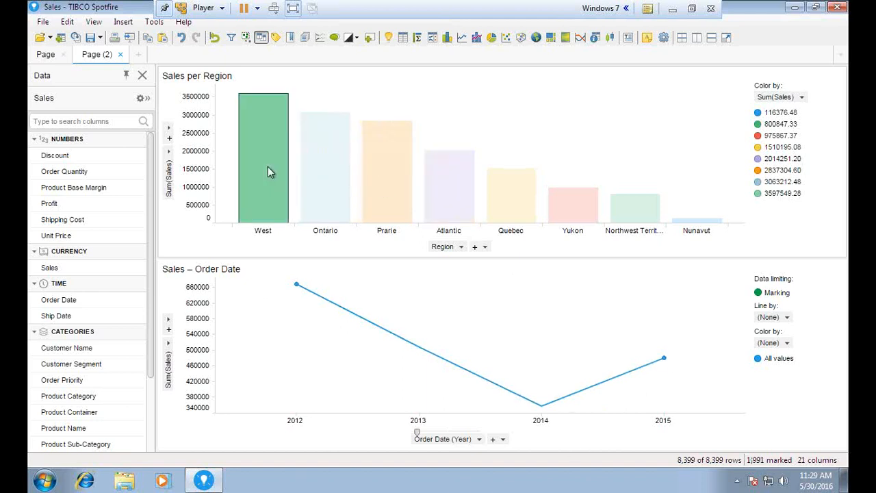
click(653, 214)
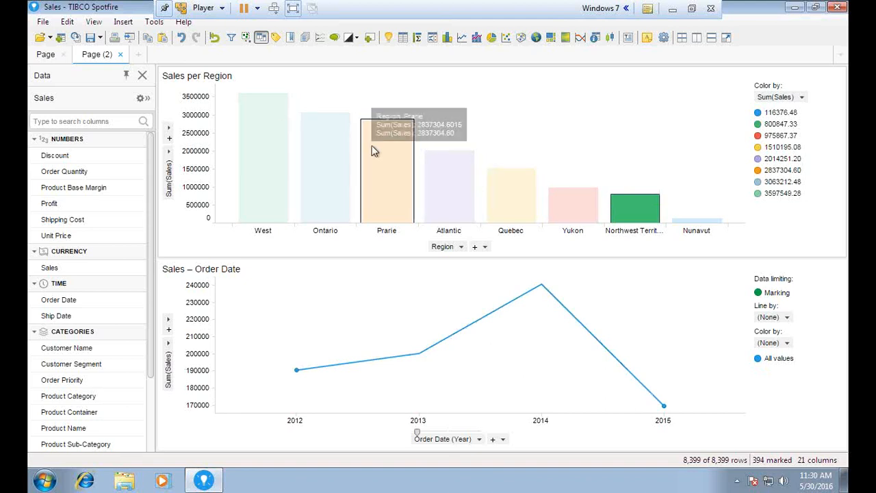
Switch from the virtual machine to the presentation slideshow and advance it to the "Any Questions?" slide
click(691, 8)
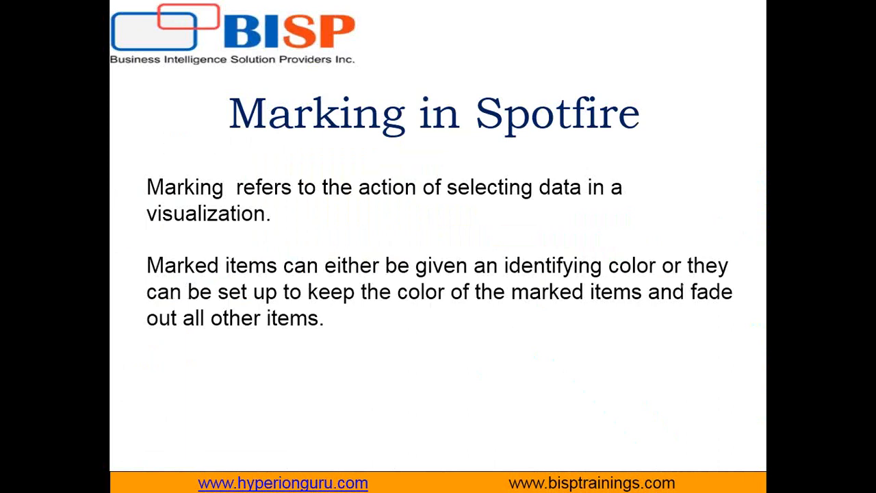
click(460, 354)
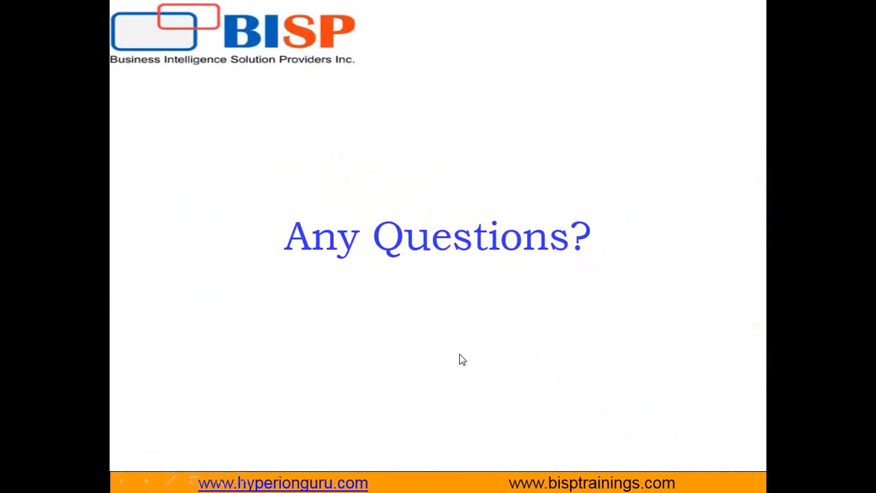